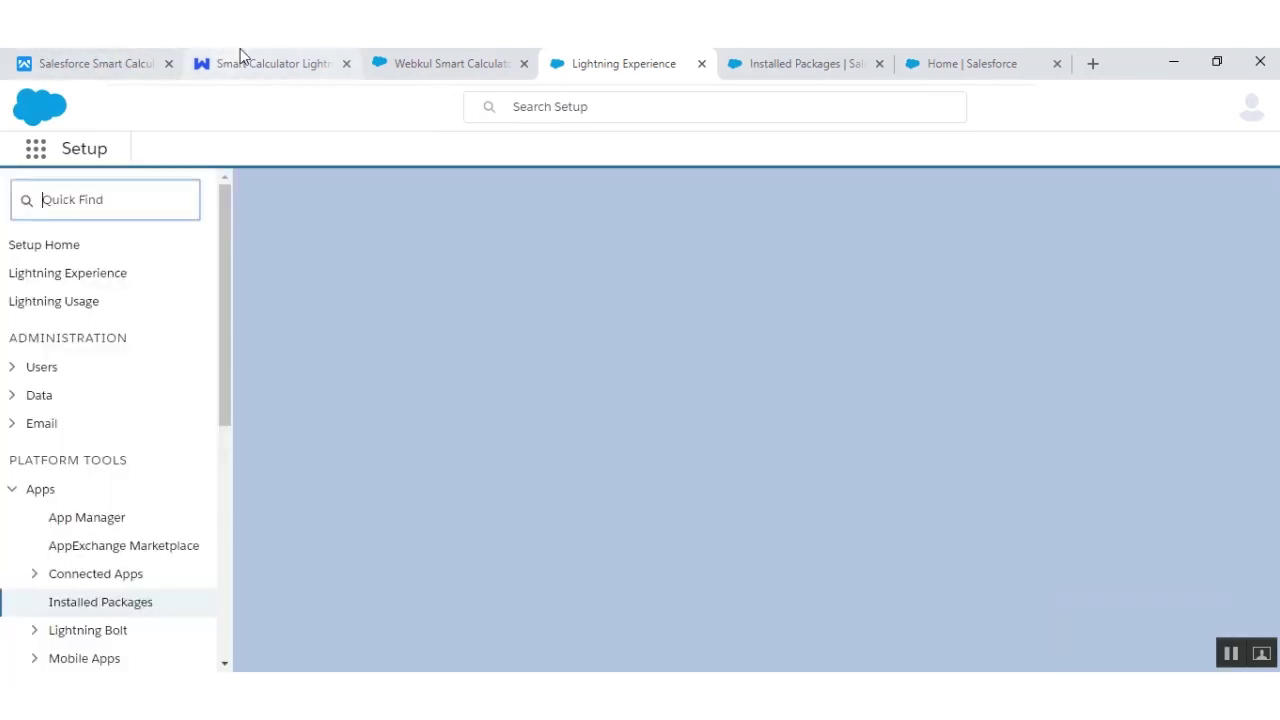
Find the Lightning View section in the Smart Calculator guide and open its linked domain registration article in a new tab
left_click(241, 55)
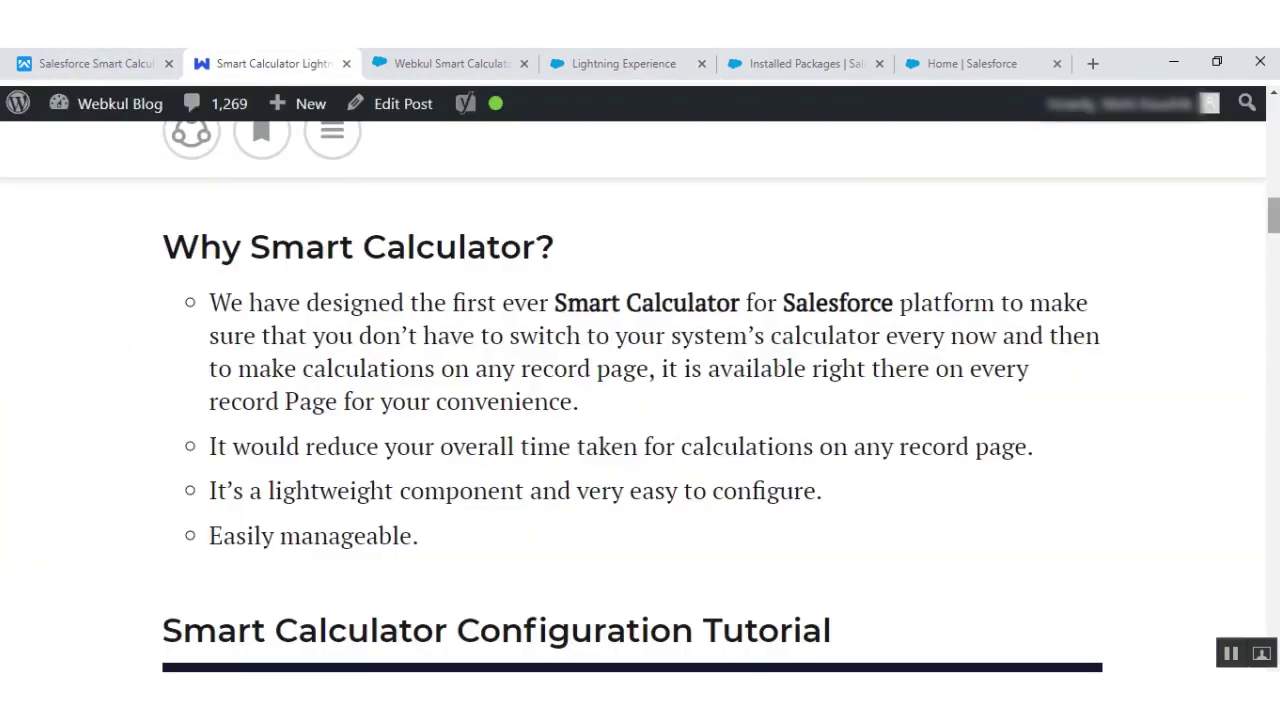
scroll(1273, 216, "down", 3)
scroll(632, 420, "down", 3)
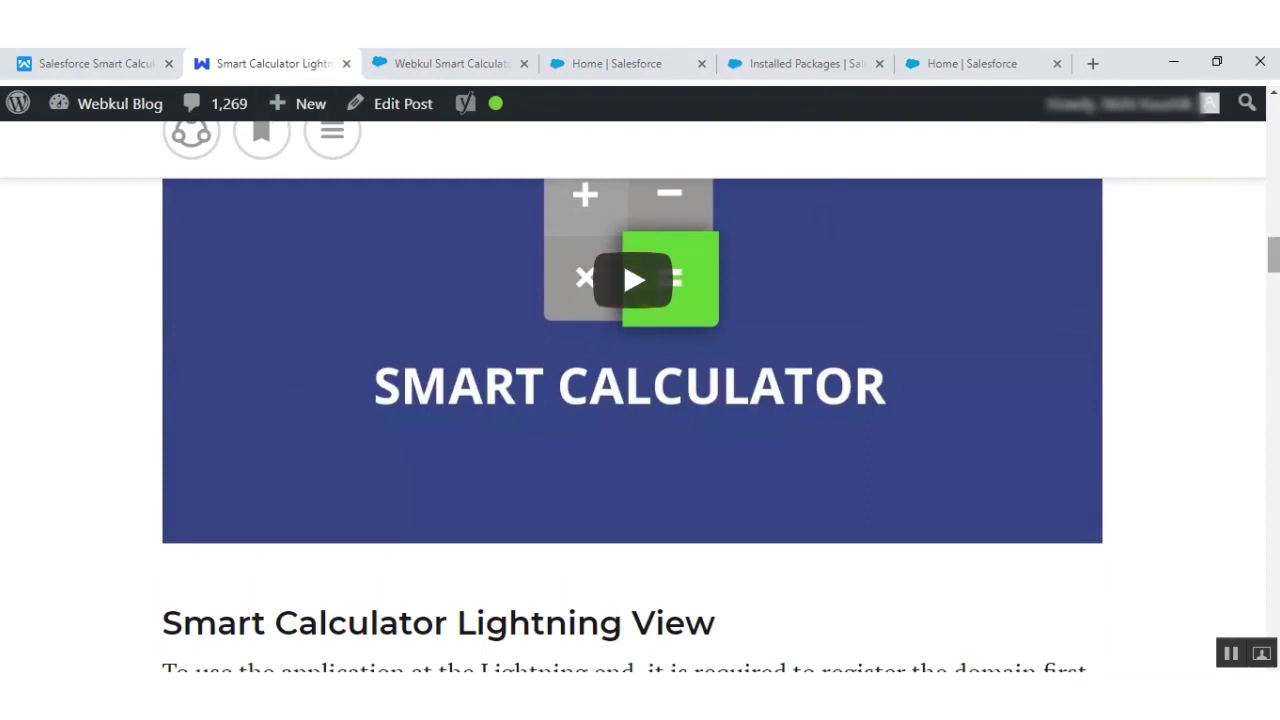
scroll(632, 420, "down", 3)
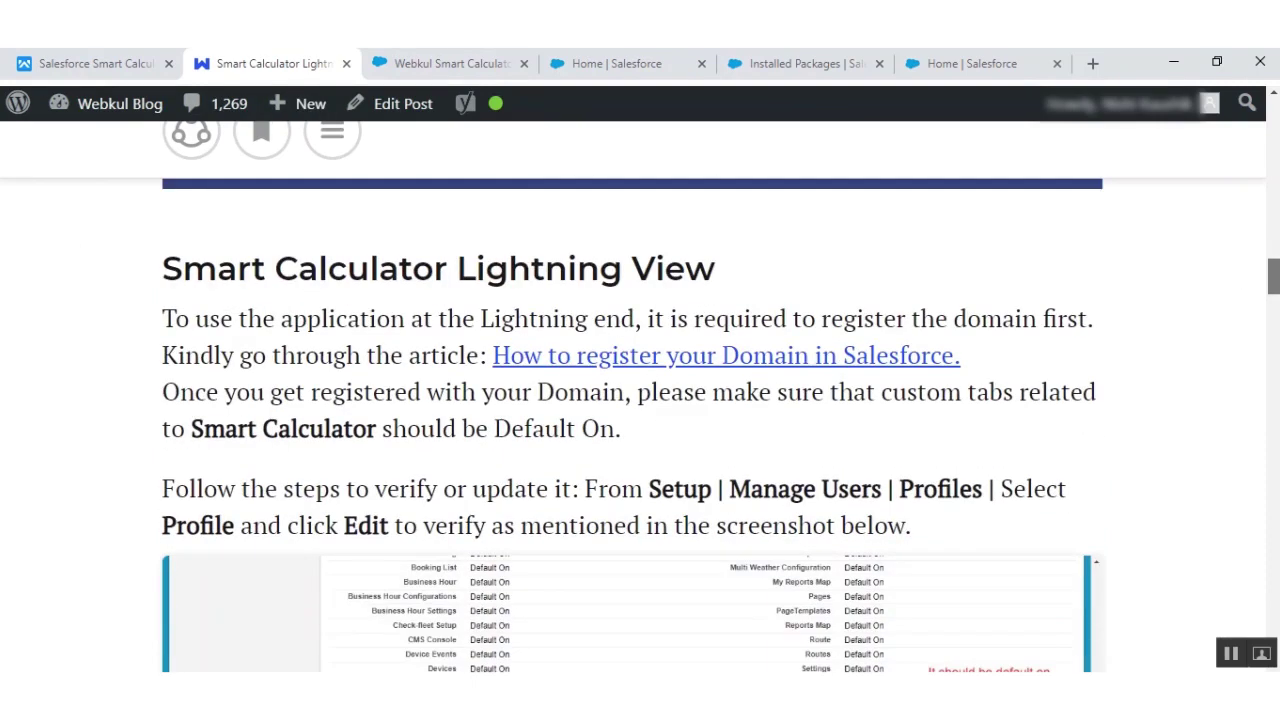
scroll(632, 420, "down", 1)
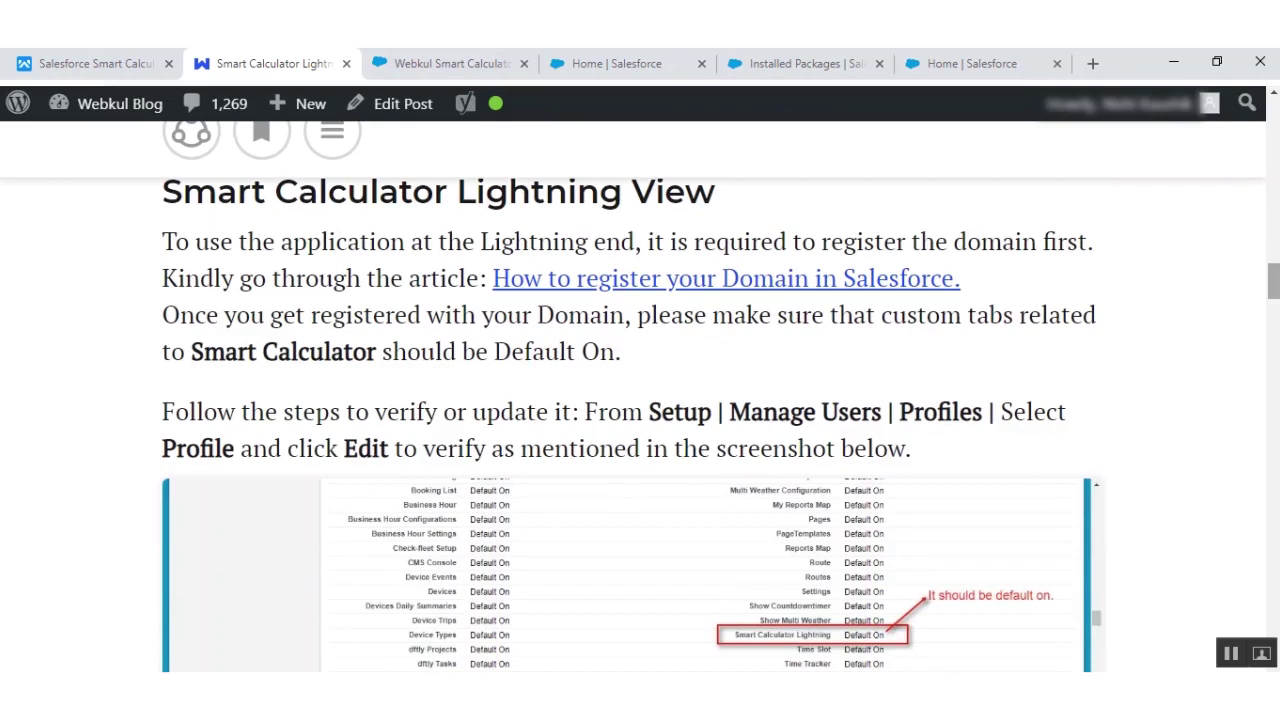
right_click(724, 287)
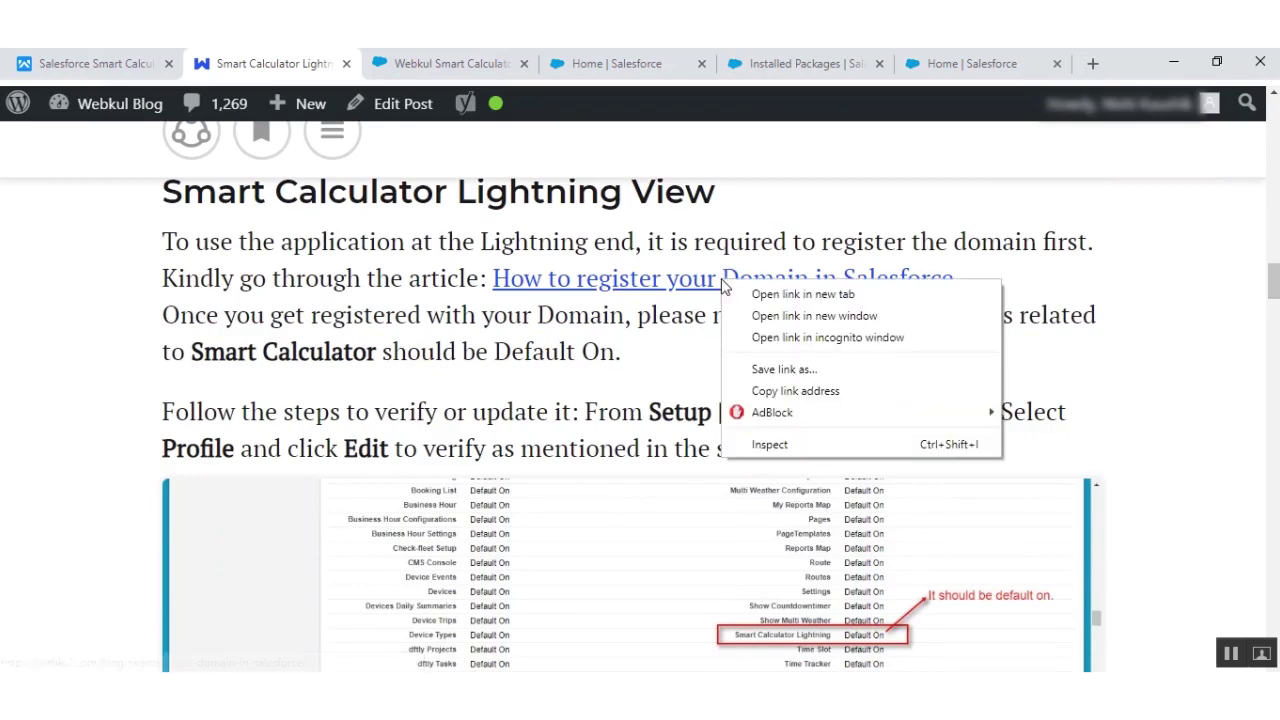
left_click(743, 296)
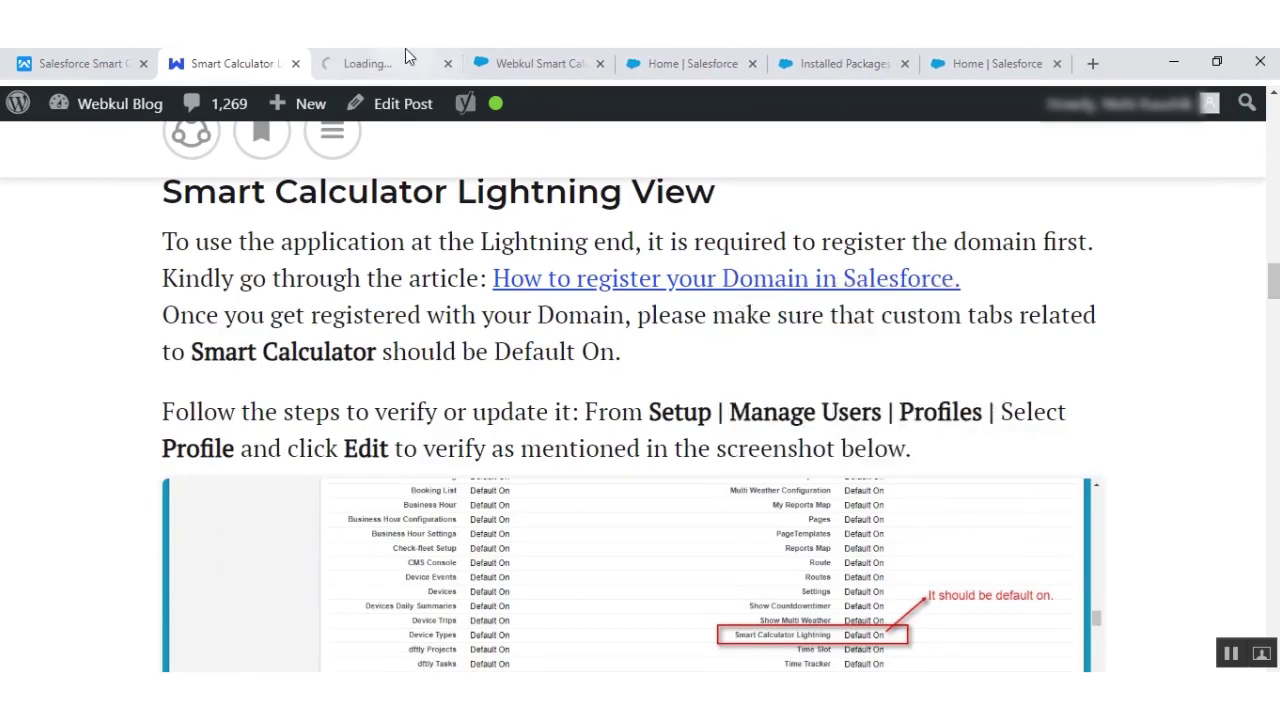
left_click(405, 52)
left_click(250, 52)
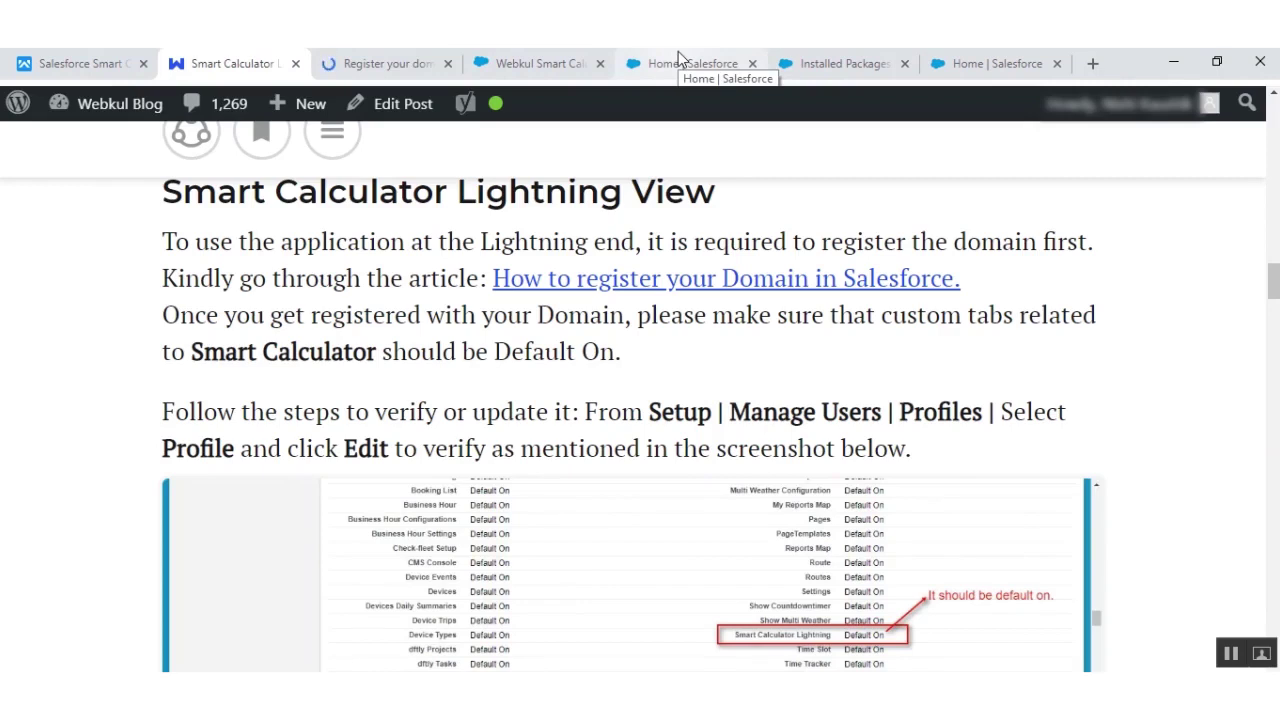
Review the domain registration article's instructions for choosing a domain name, checking its availability and registering it
left_click(341, 50)
scroll(1277, 222, "down", 10)
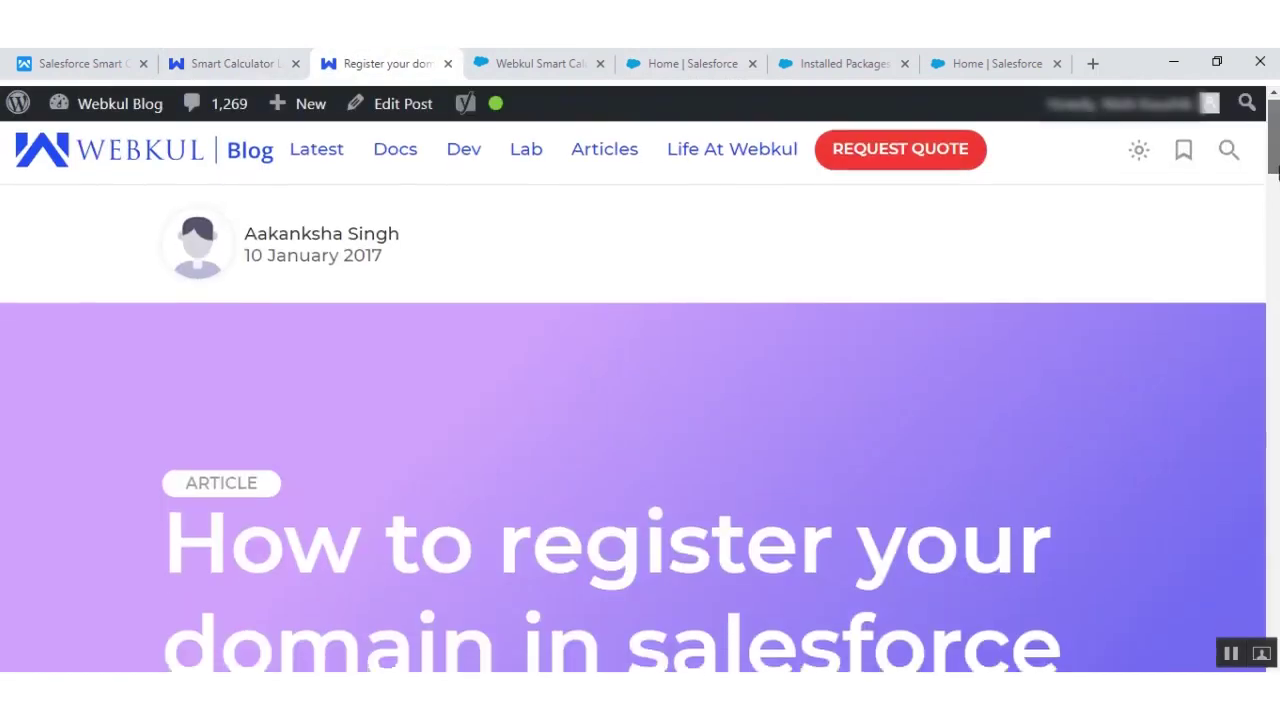
scroll(640, 424, "down", 2)
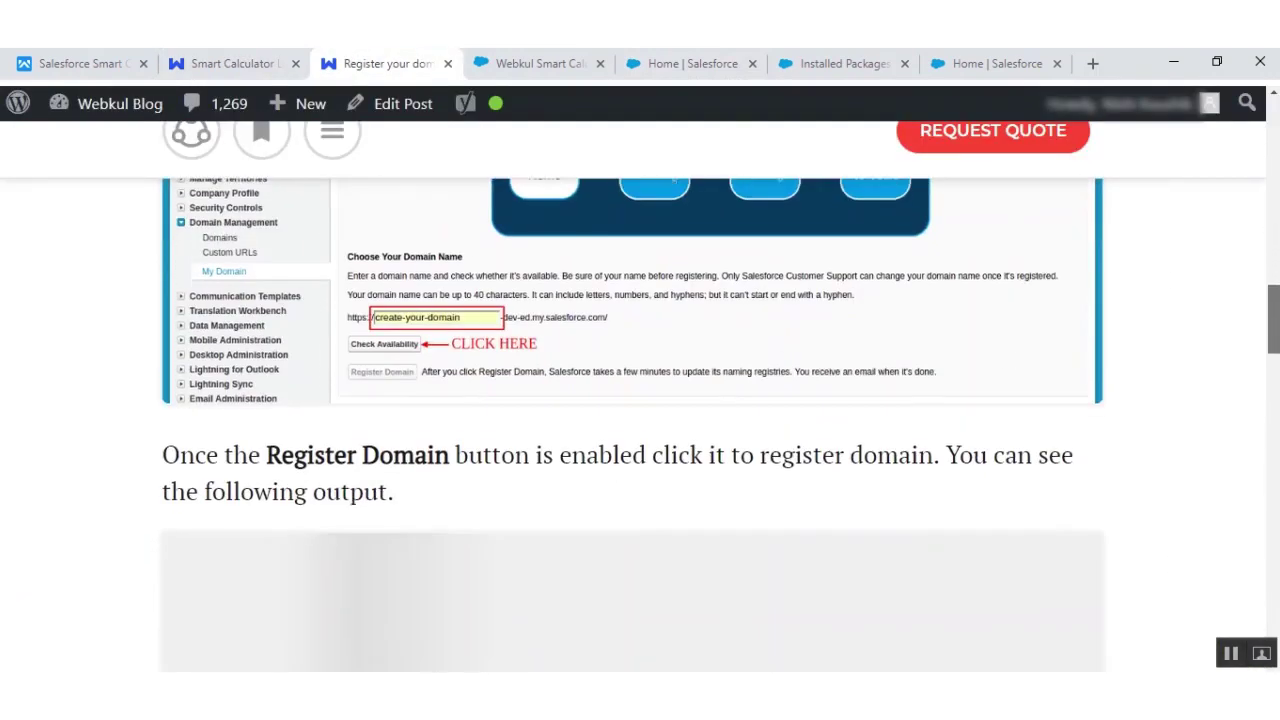
scroll(640, 424, "up", 3)
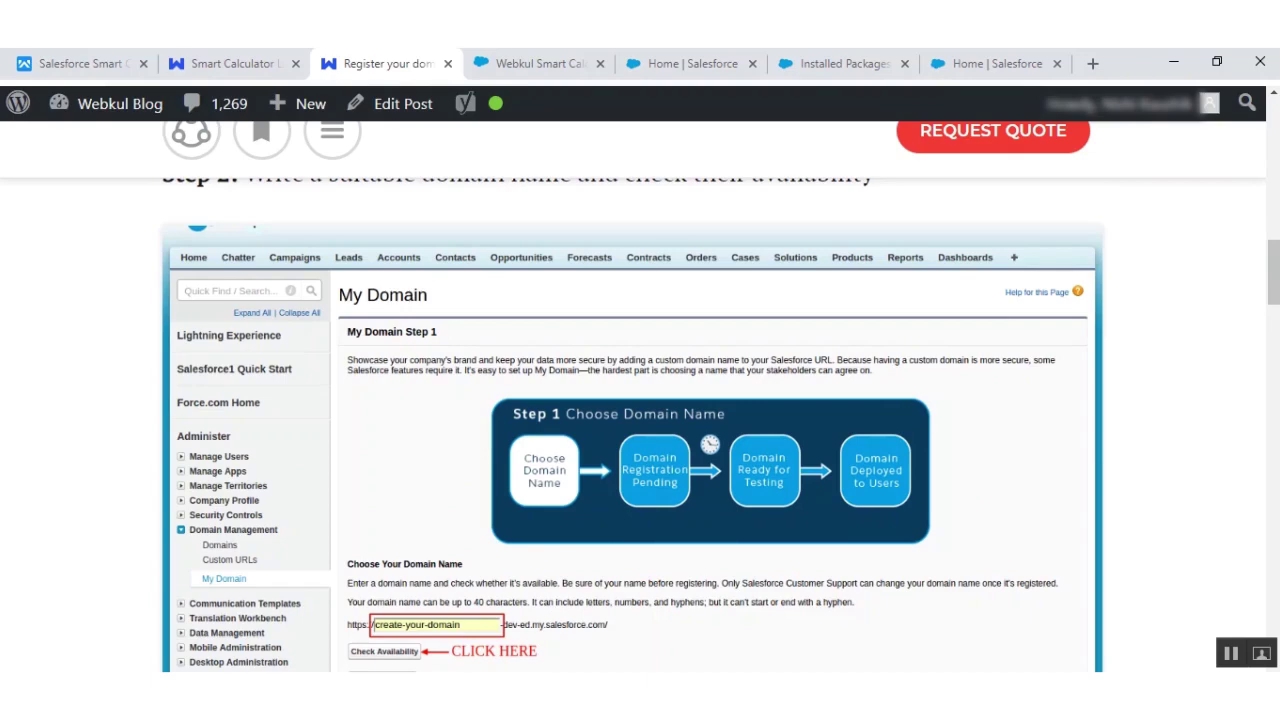
Return to the Smart Calculator guide and review the profile instructions for setting its custom tabs to Default On
left_click(172, 58)
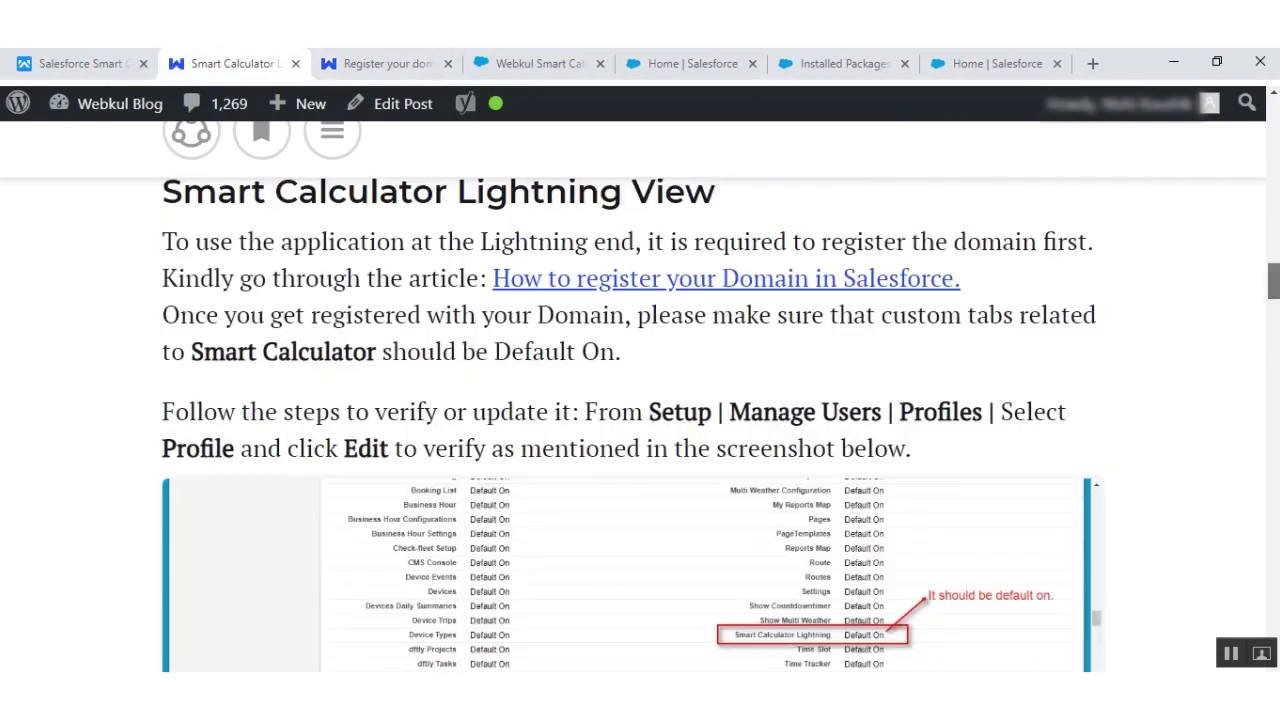
scroll(1274, 290, "down", 2)
scroll(1278, 346, "down", 1)
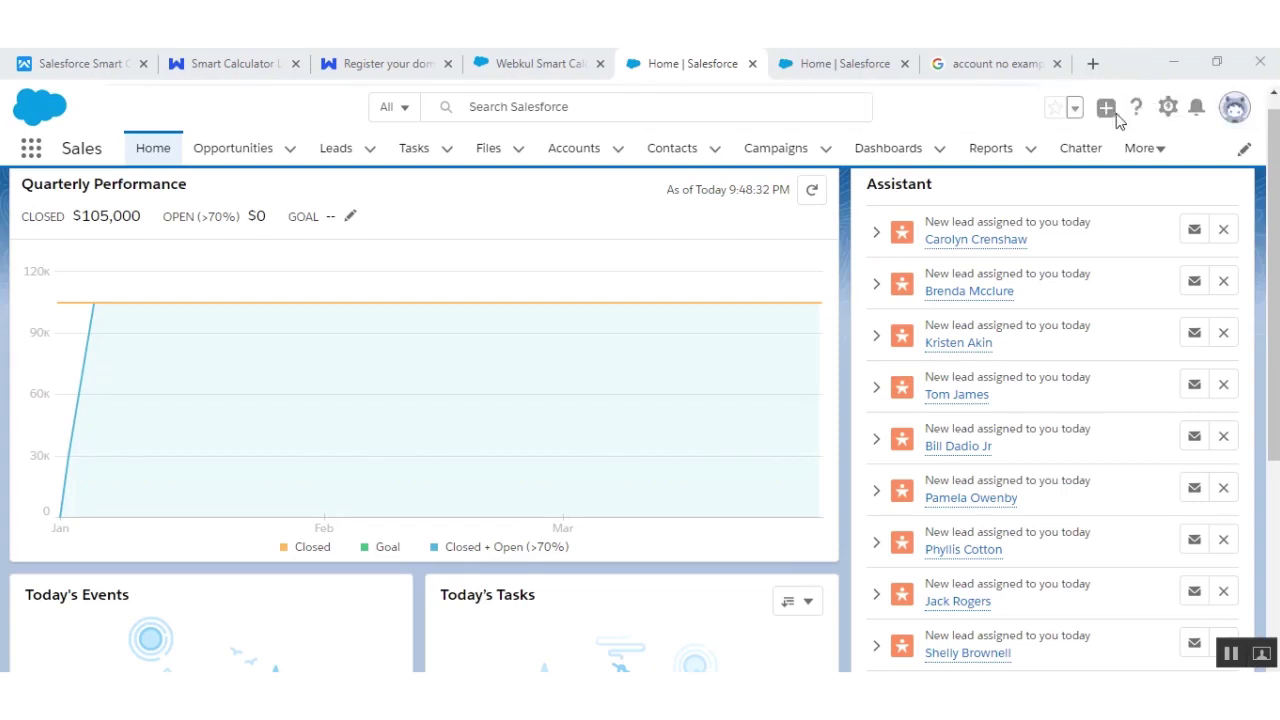
Edit the Sales home page and place the custom managed Smart Calculator component above the Quarterly Performance chart
left_click(1168, 107)
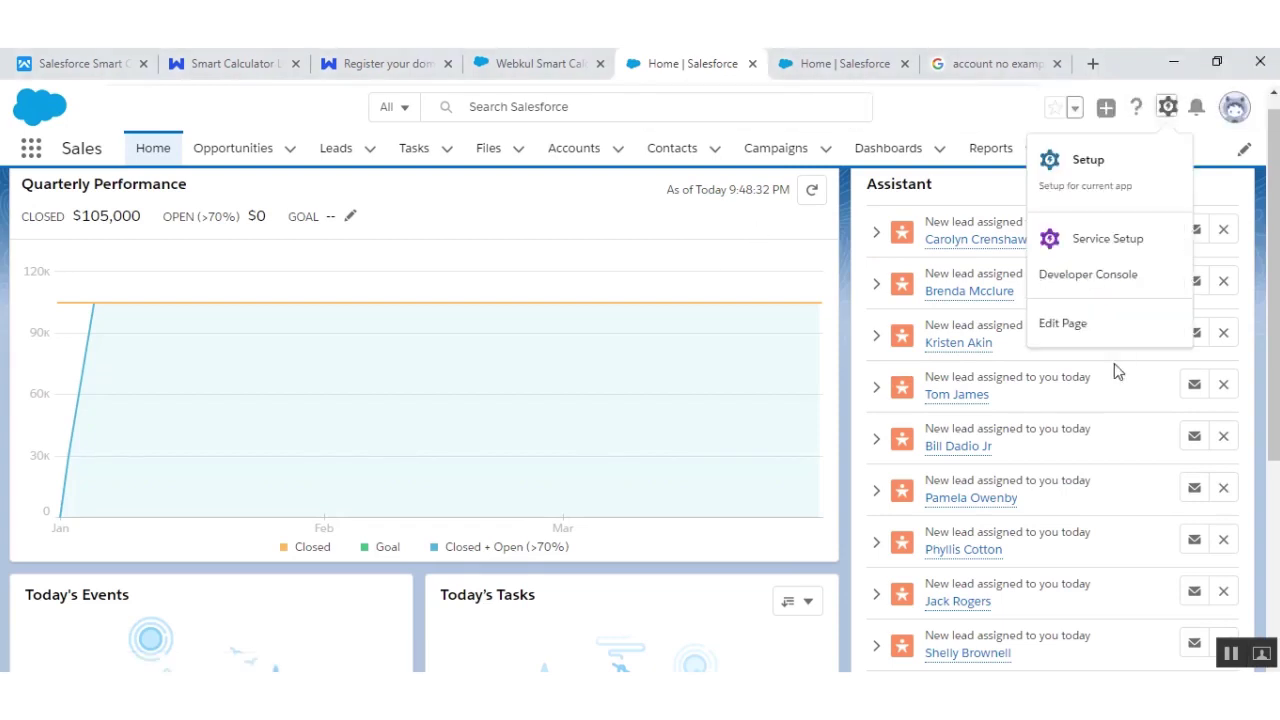
left_click(1072, 330)
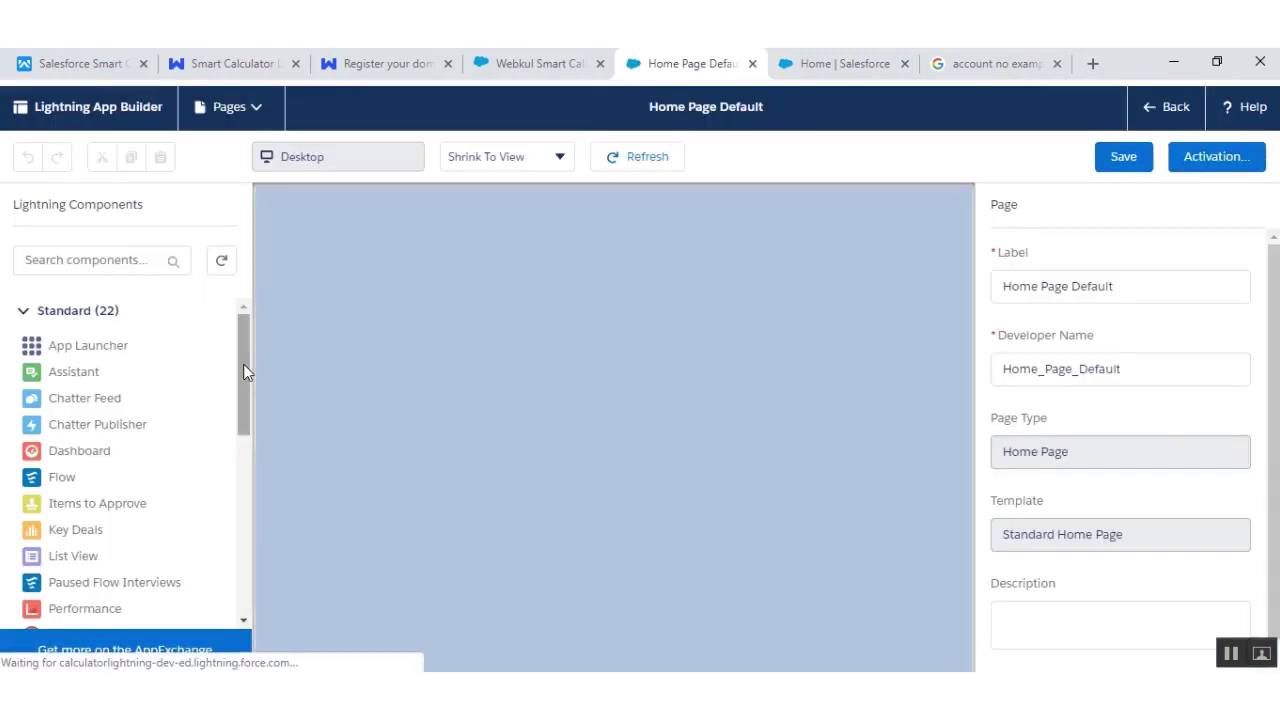
left_click_drag(243, 364, 239, 562)
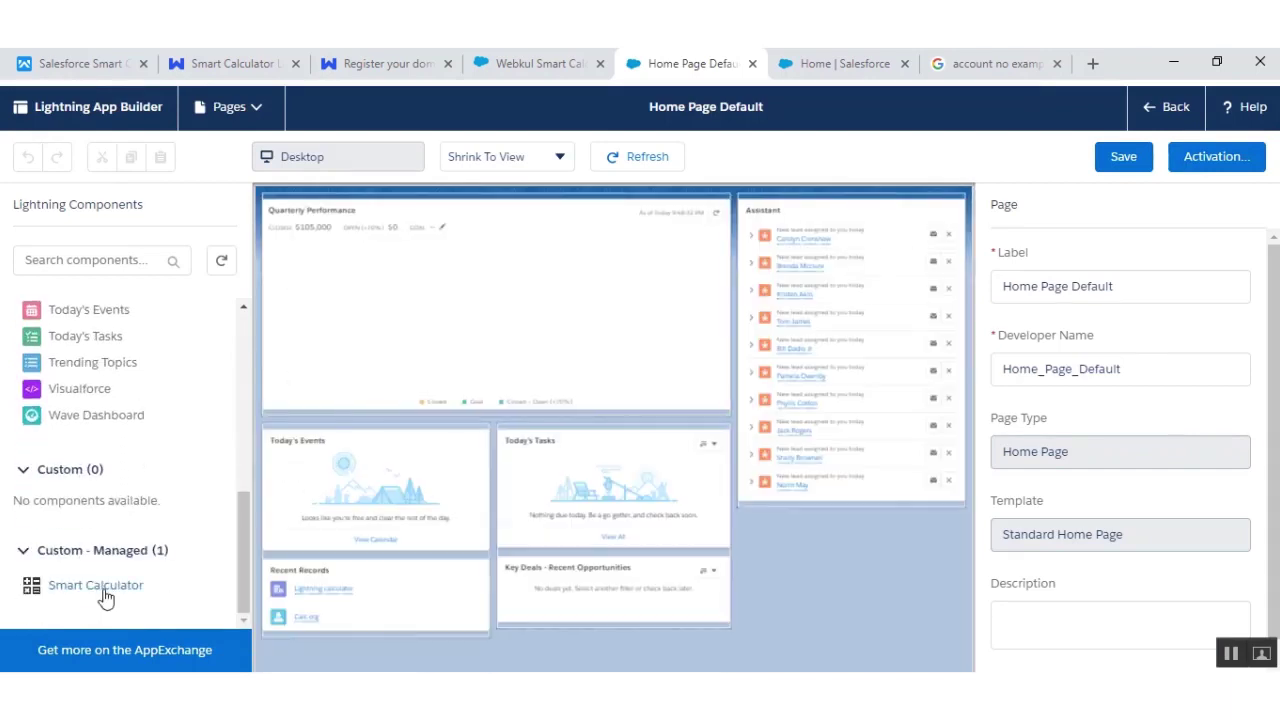
left_click_drag(107, 591, 398, 238)
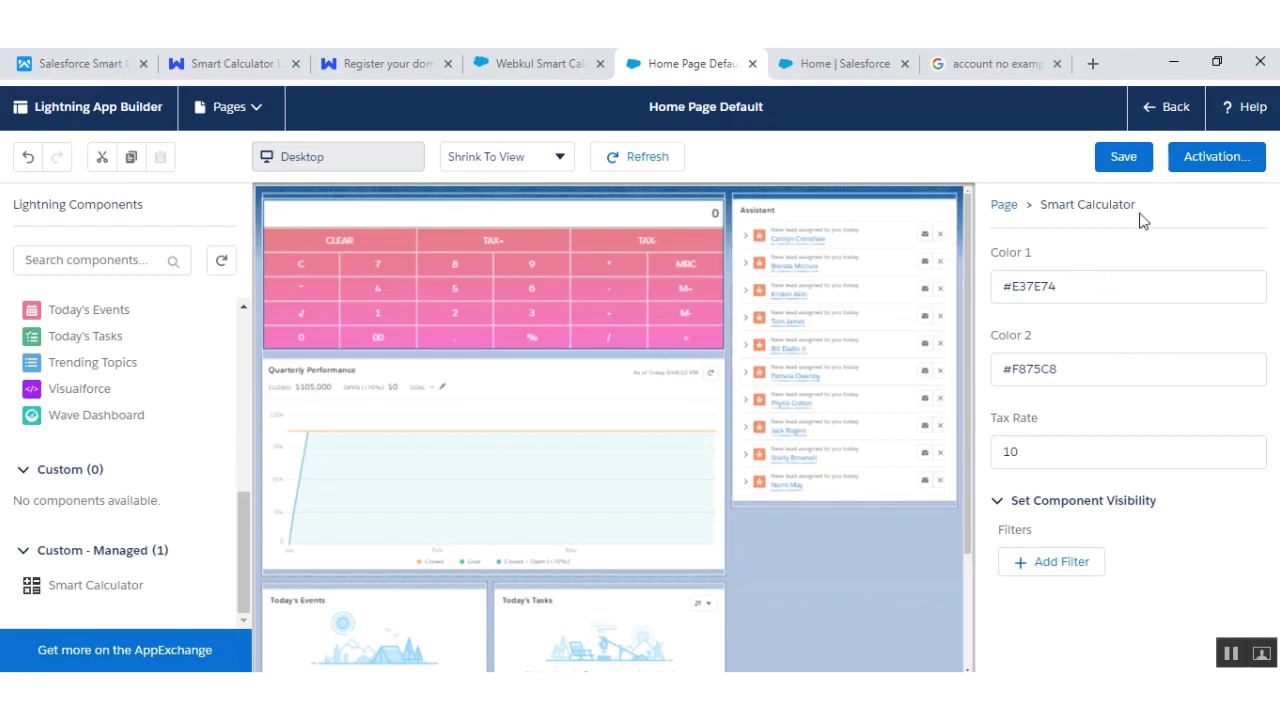
Save the Home Page Default layout and activate it as the default Home page
left_click(1122, 160)
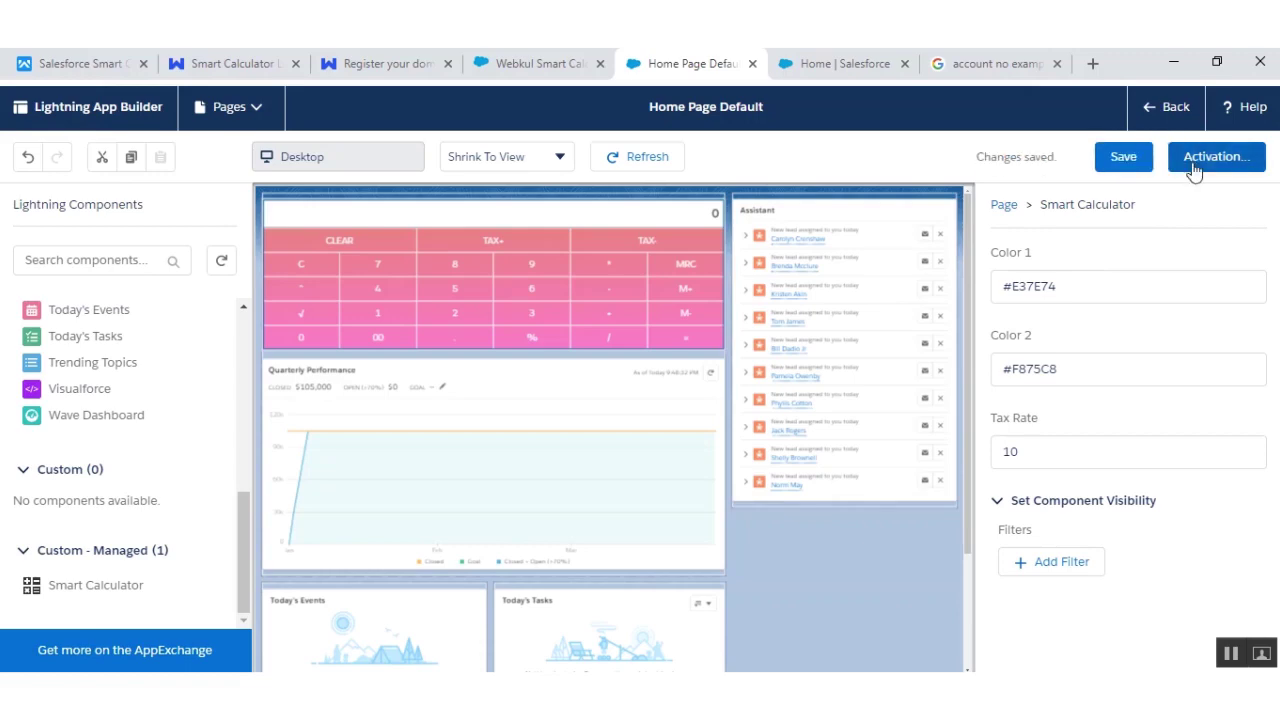
left_click(1199, 164)
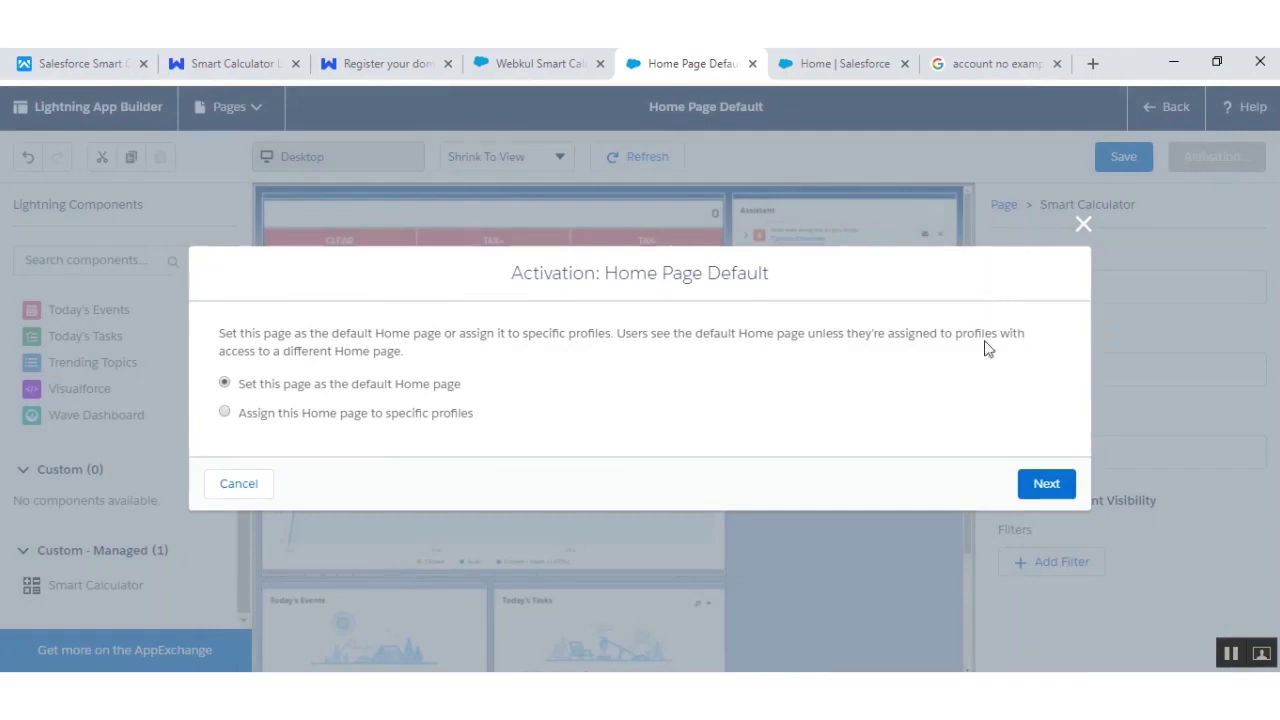
left_click(1050, 487)
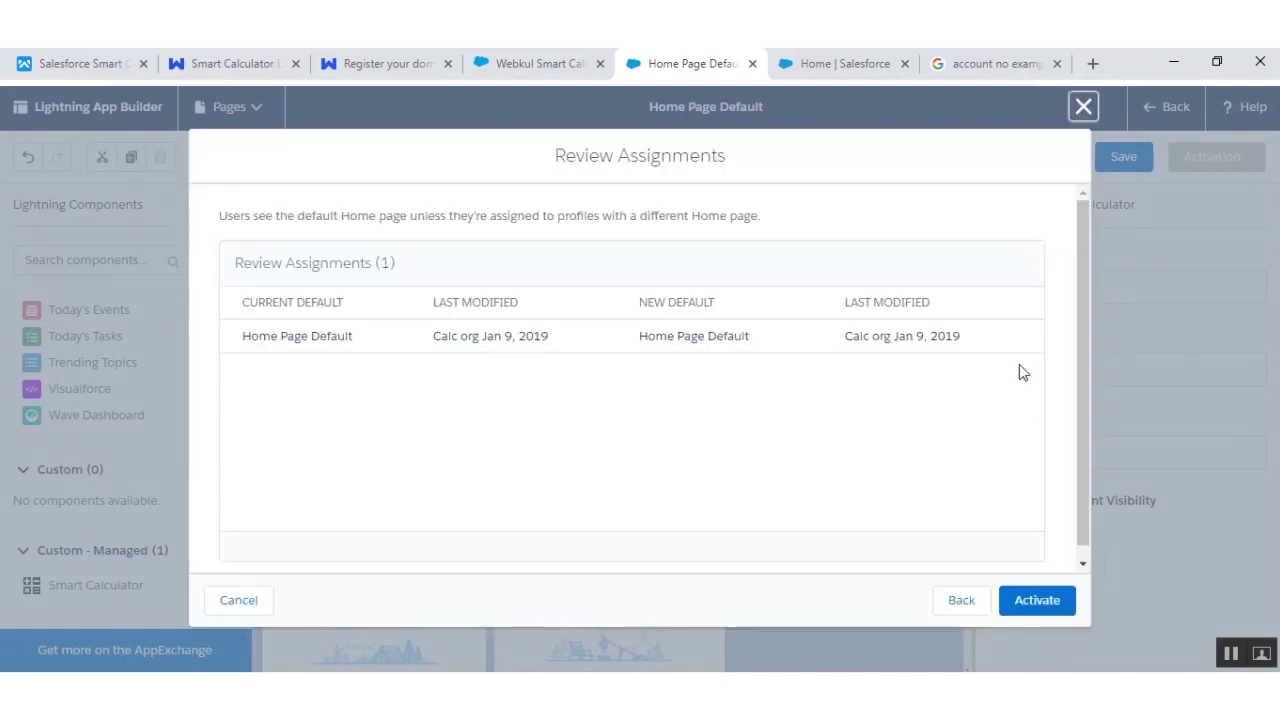
left_click(1037, 603)
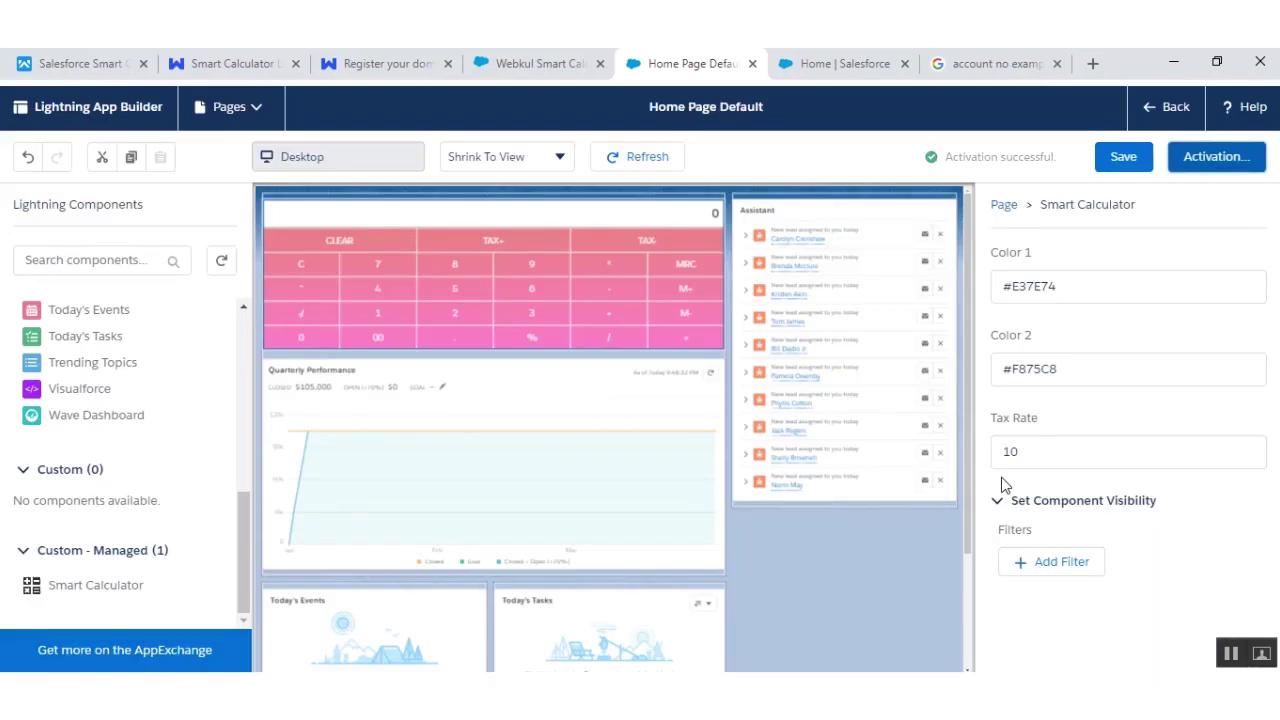
Repeat the default Home page activation and leave the Lightning App Builder to return to the Sales home page
left_click(1185, 157)
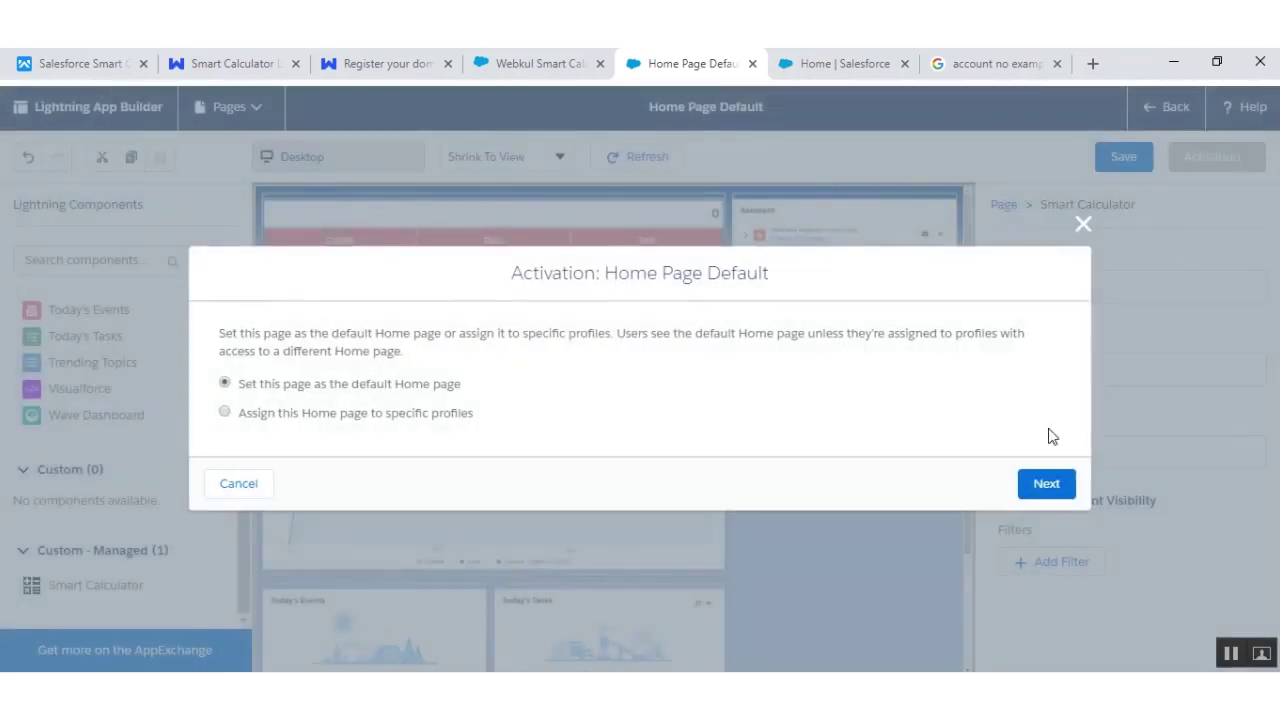
left_click(1046, 485)
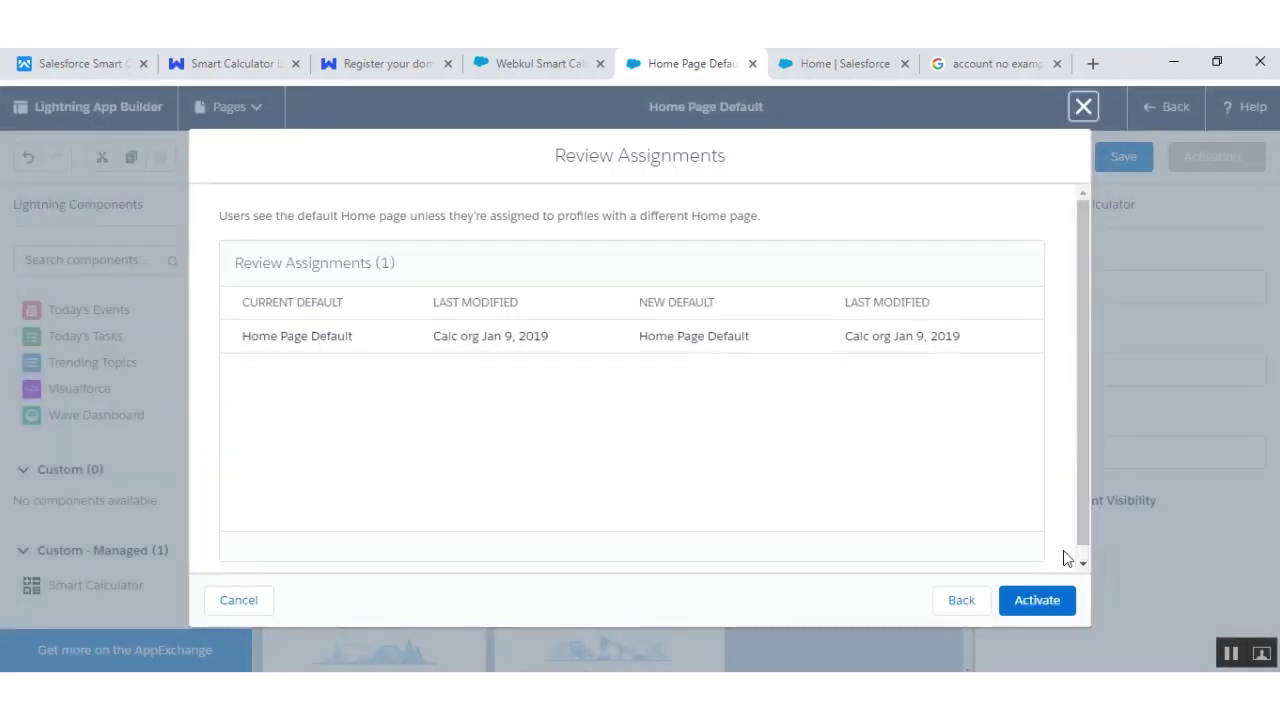
left_click(1050, 603)
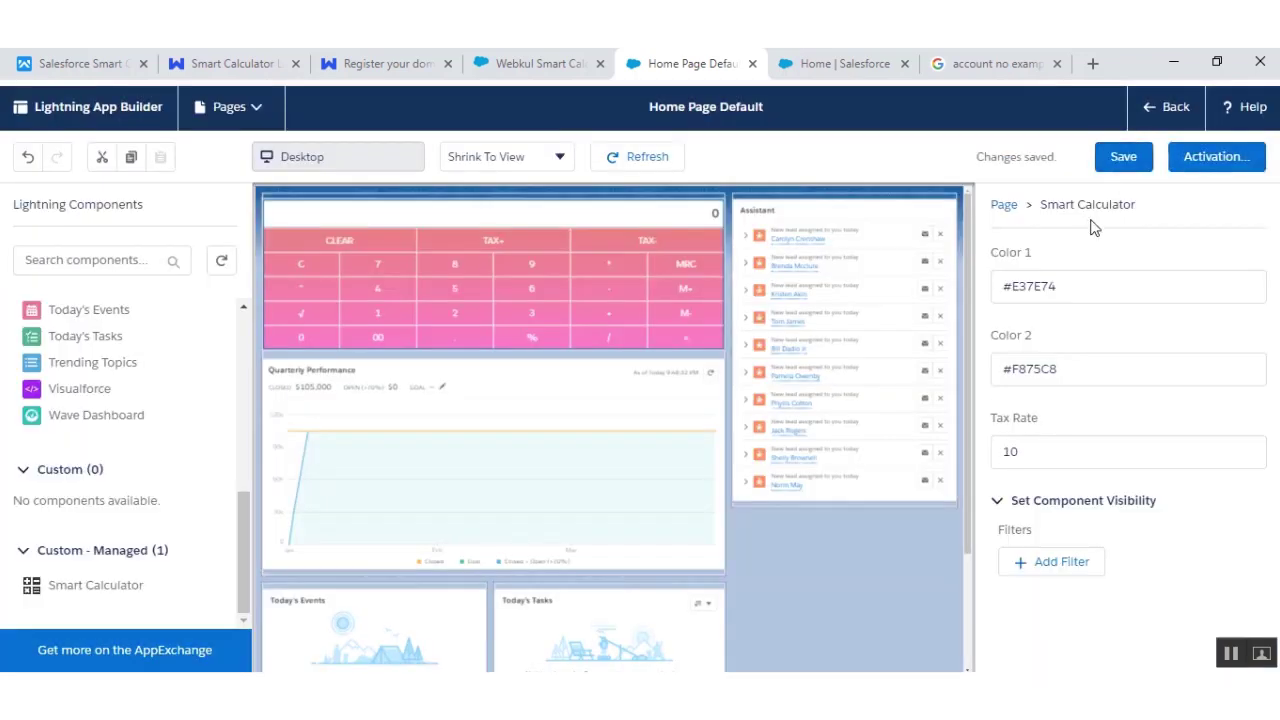
left_click(1166, 117)
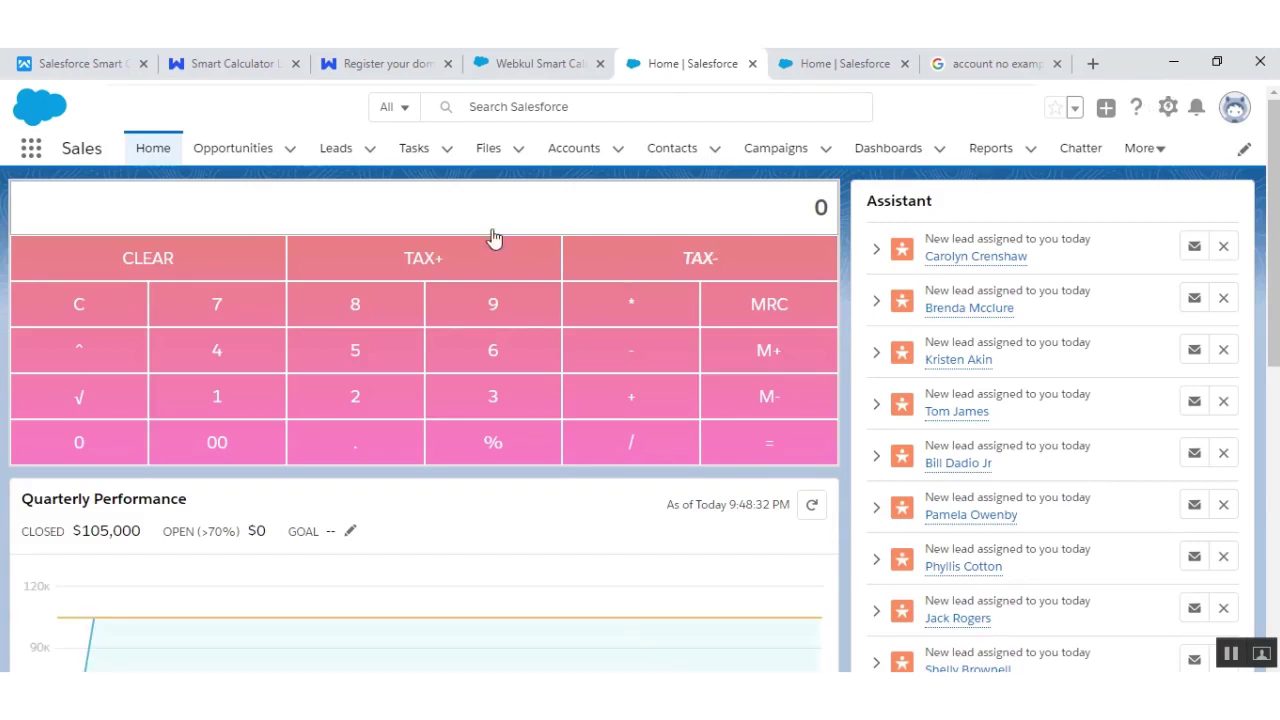
Edit the record page of the Lightning calculator account, placing the Smart Calculator component directly above the Related, Details and News section
left_click(563, 160)
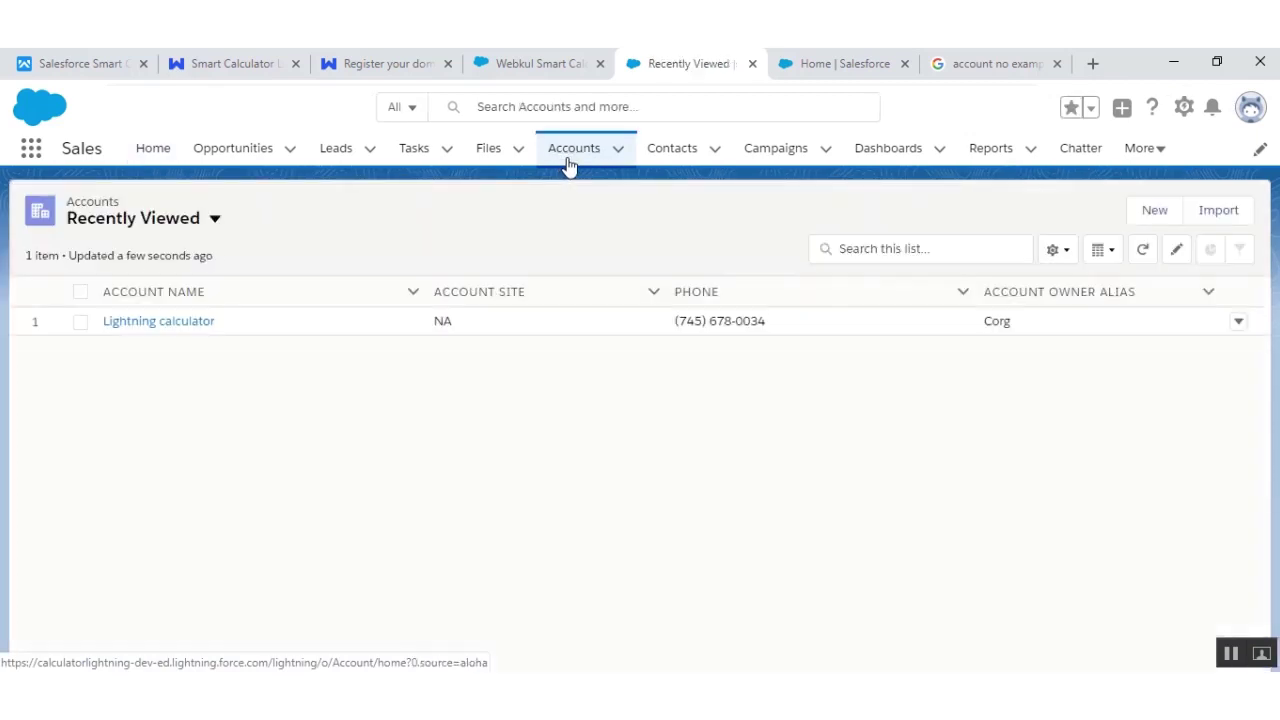
left_click(204, 322)
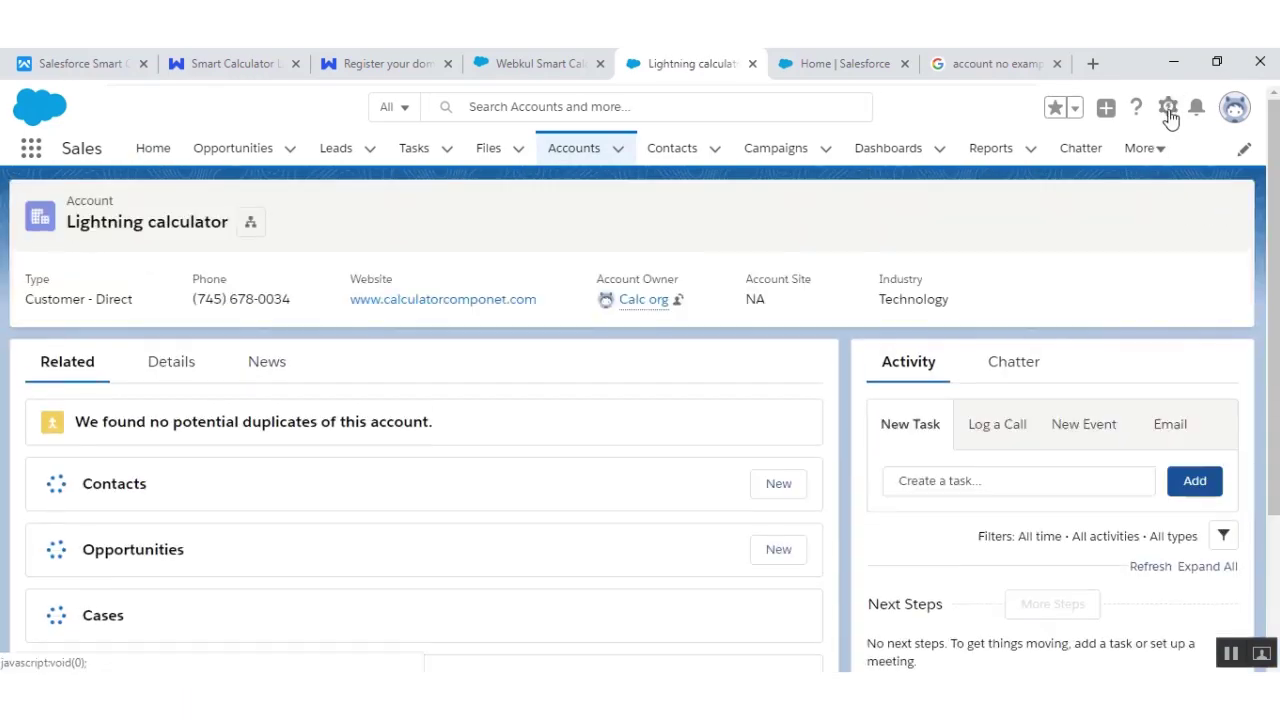
left_click(1168, 110)
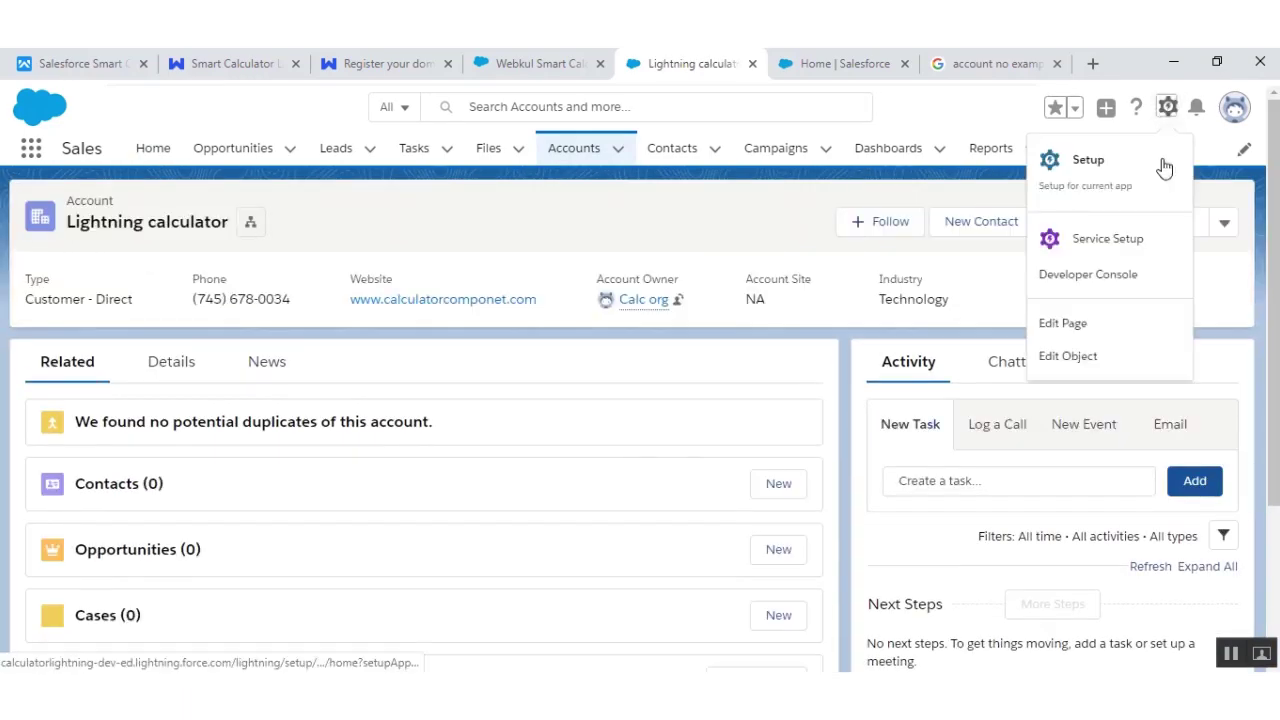
left_click(1088, 325)
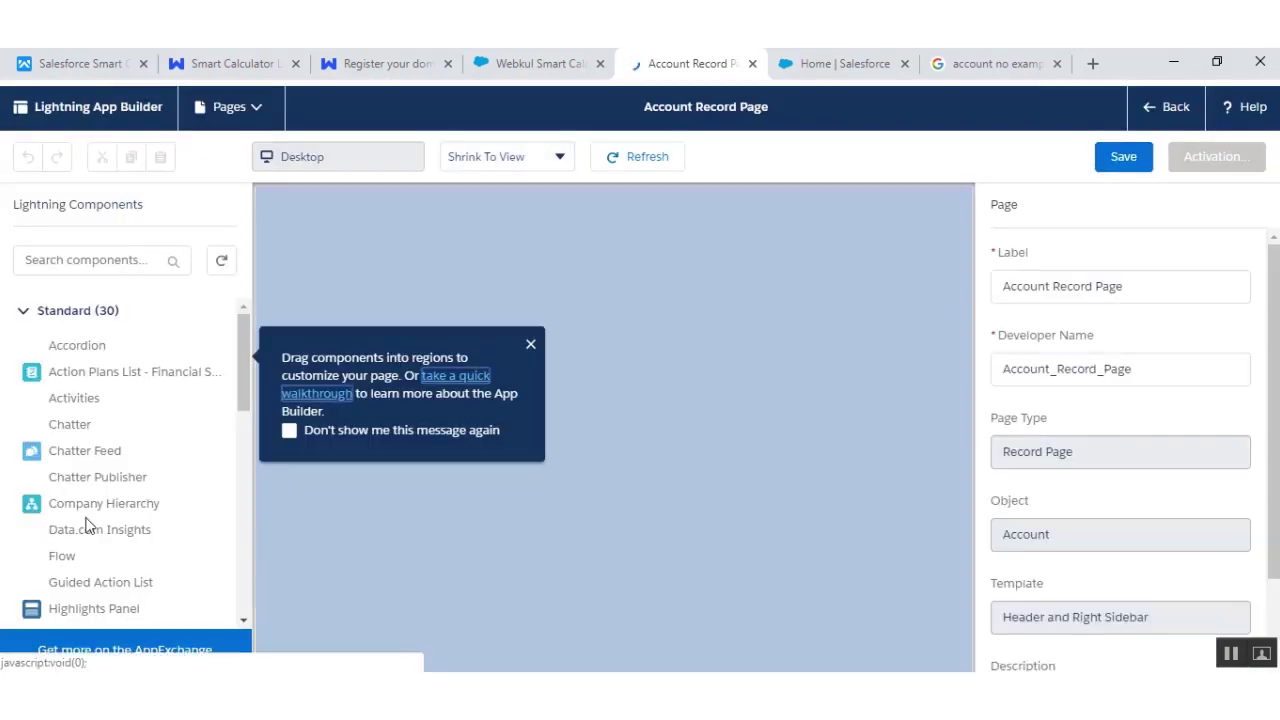
left_click_drag(245, 385, 251, 588)
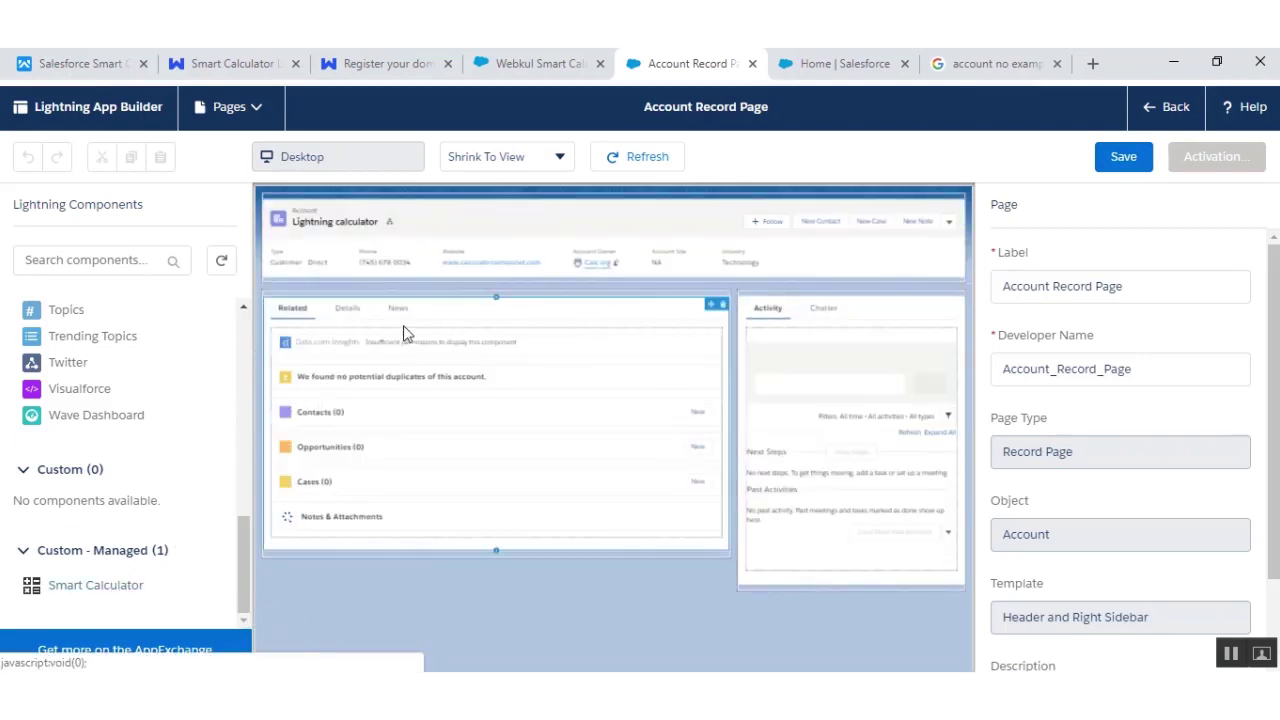
left_click_drag(126, 594, 466, 297)
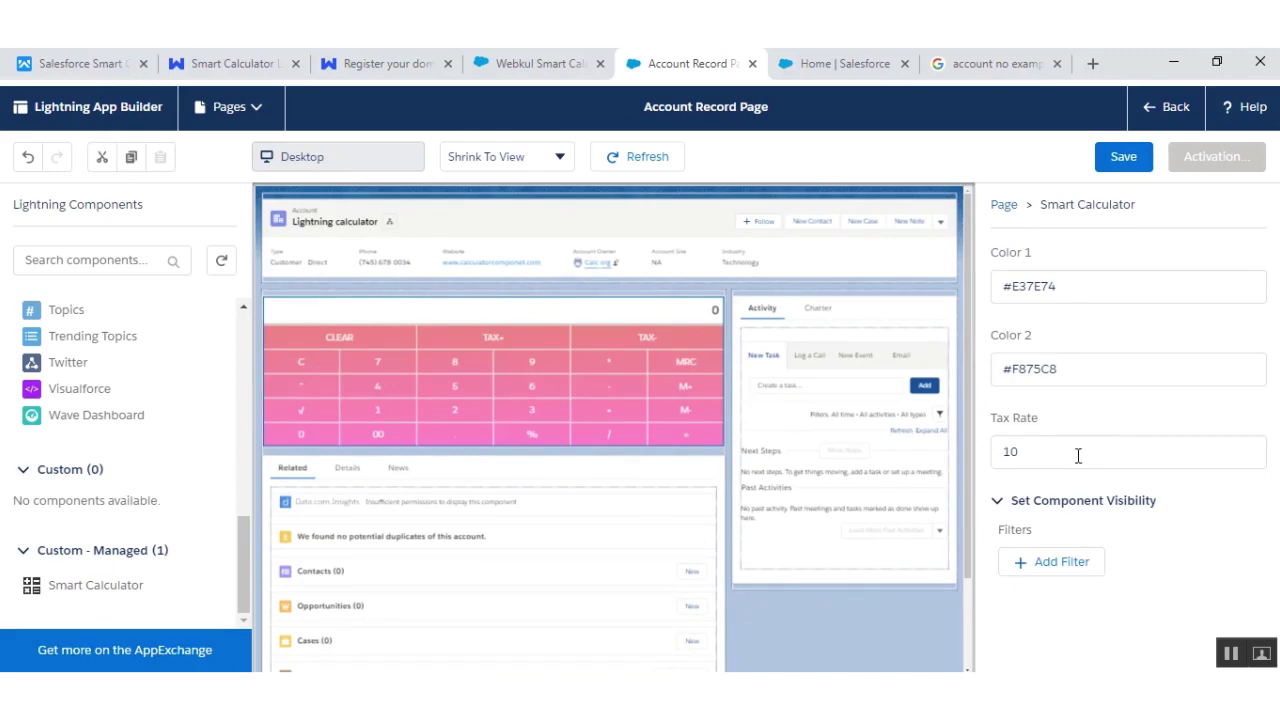
Save the Account Record Page and activate it by assigning it as the org default
left_click(1123, 157)
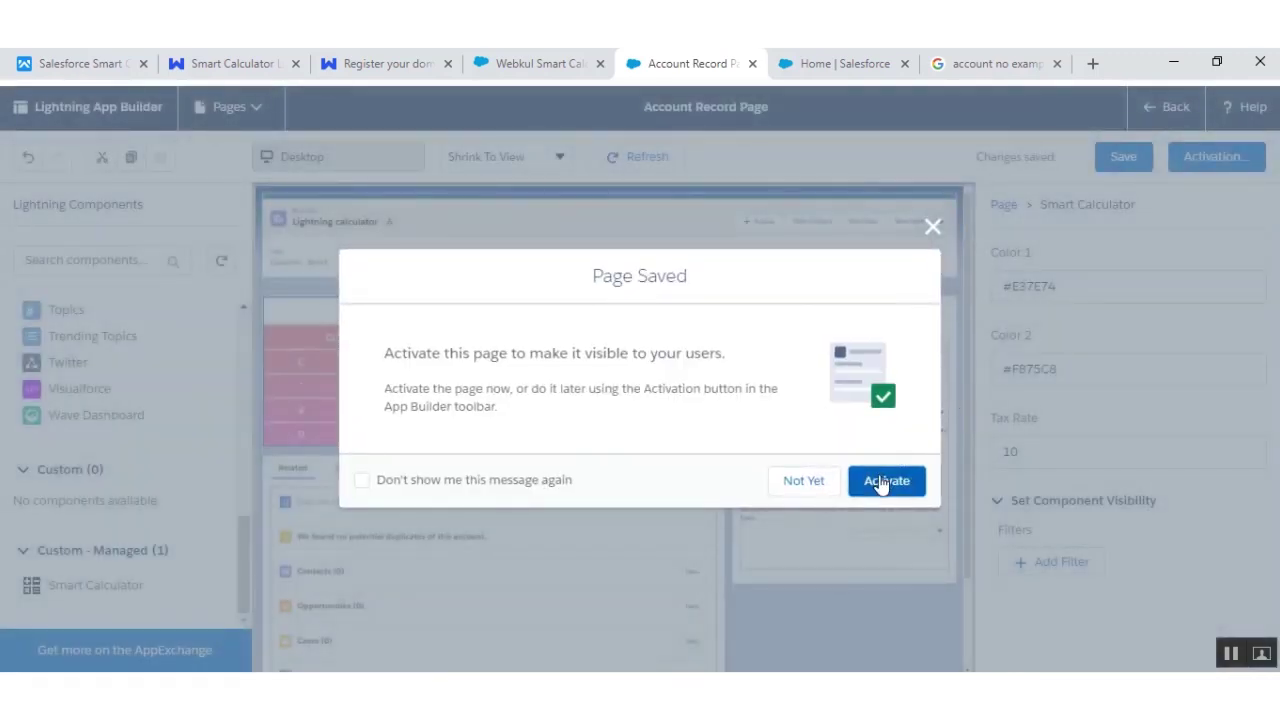
left_click(880, 478)
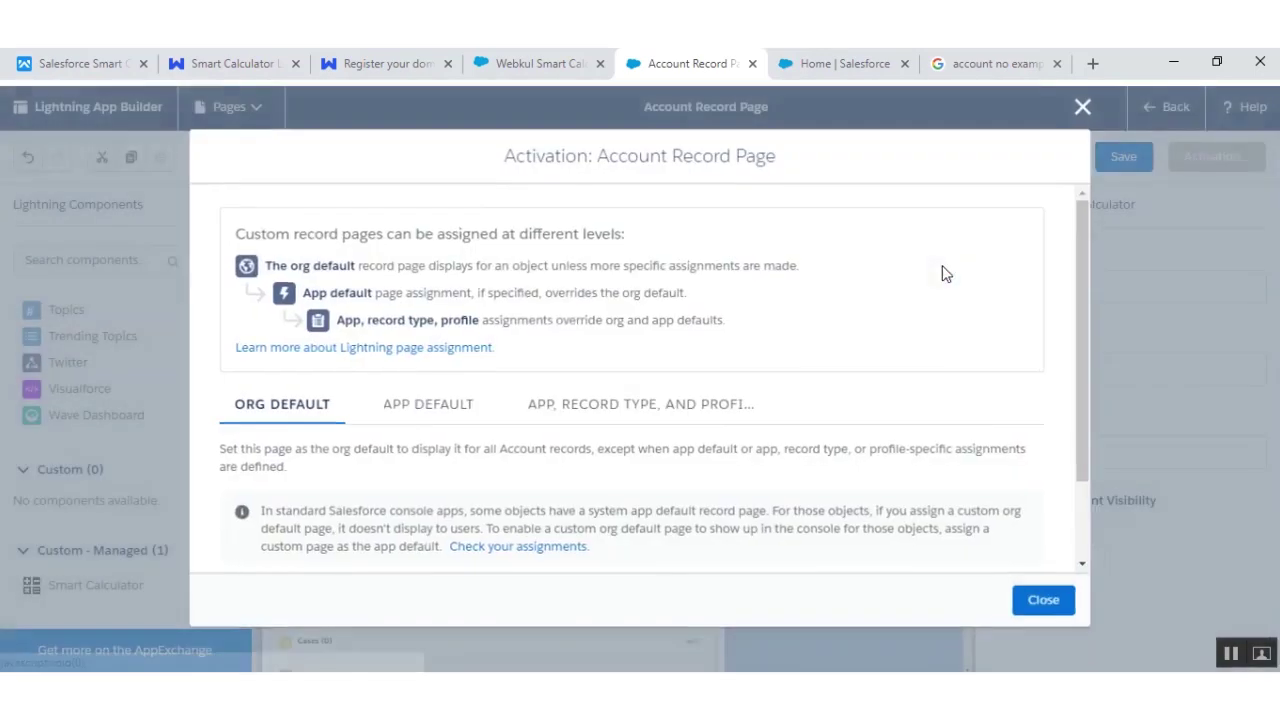
scroll(1088, 461, "down", 2)
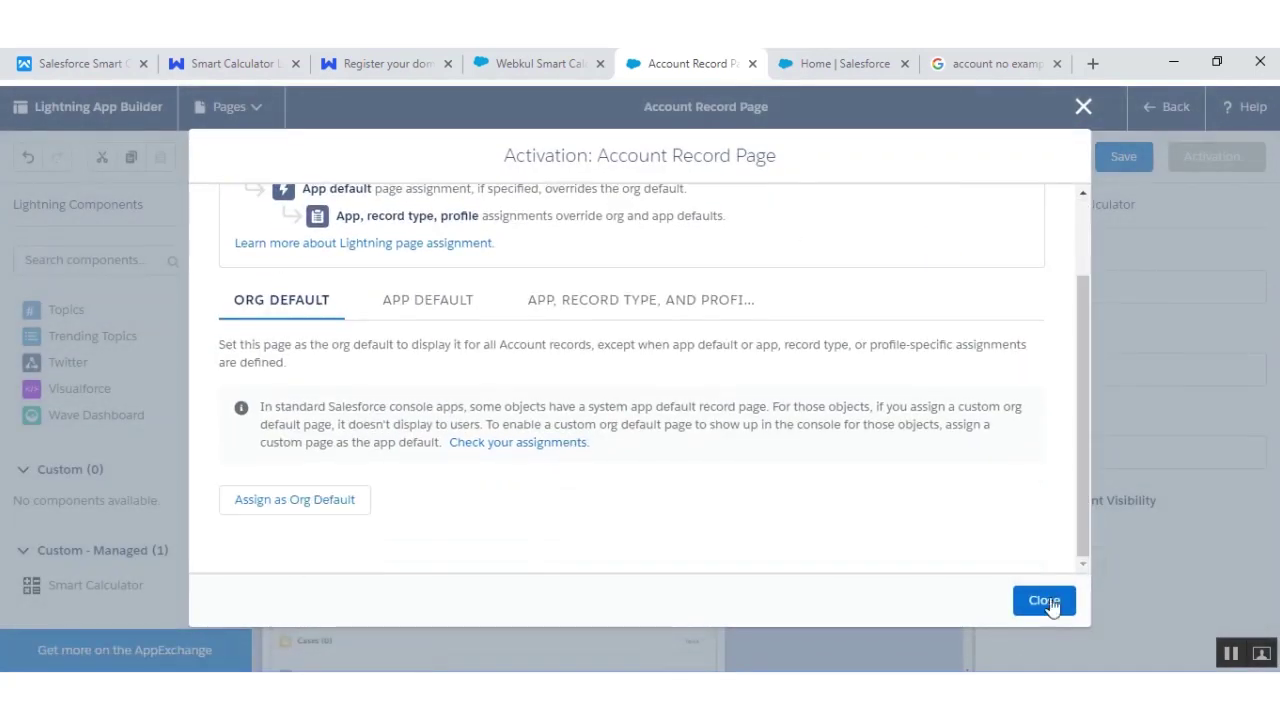
left_click(300, 508)
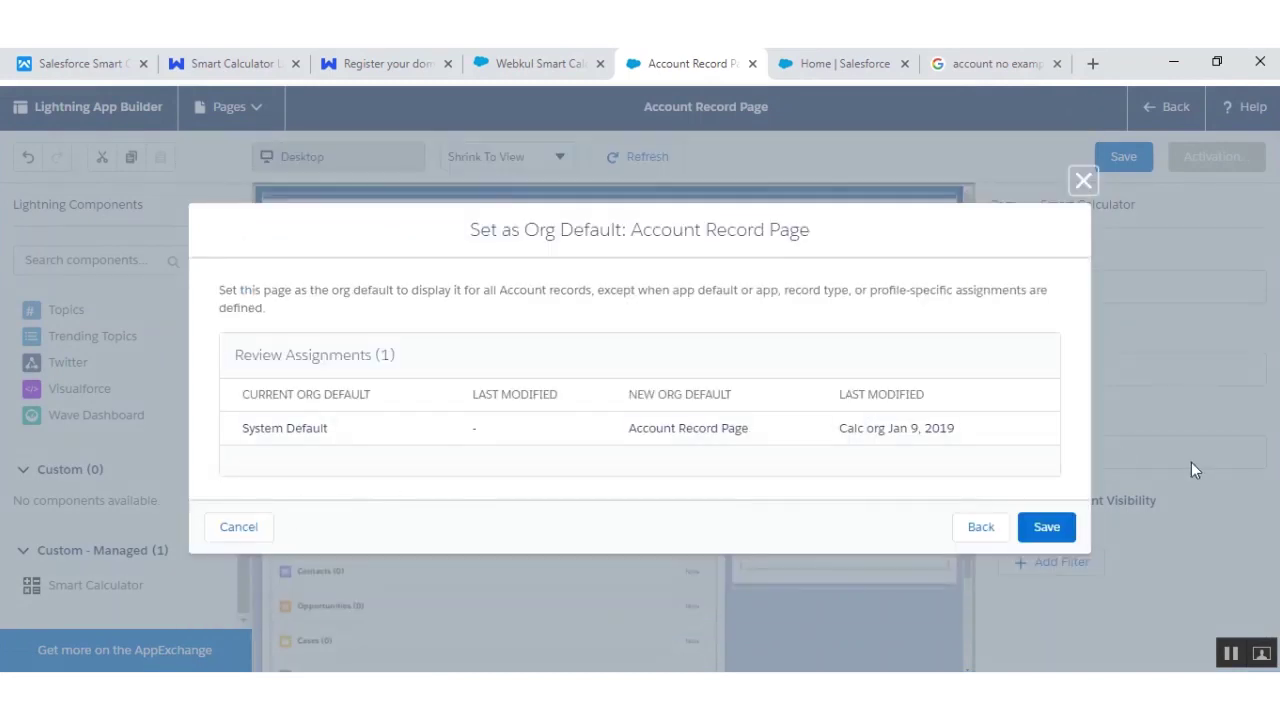
left_click(1047, 527)
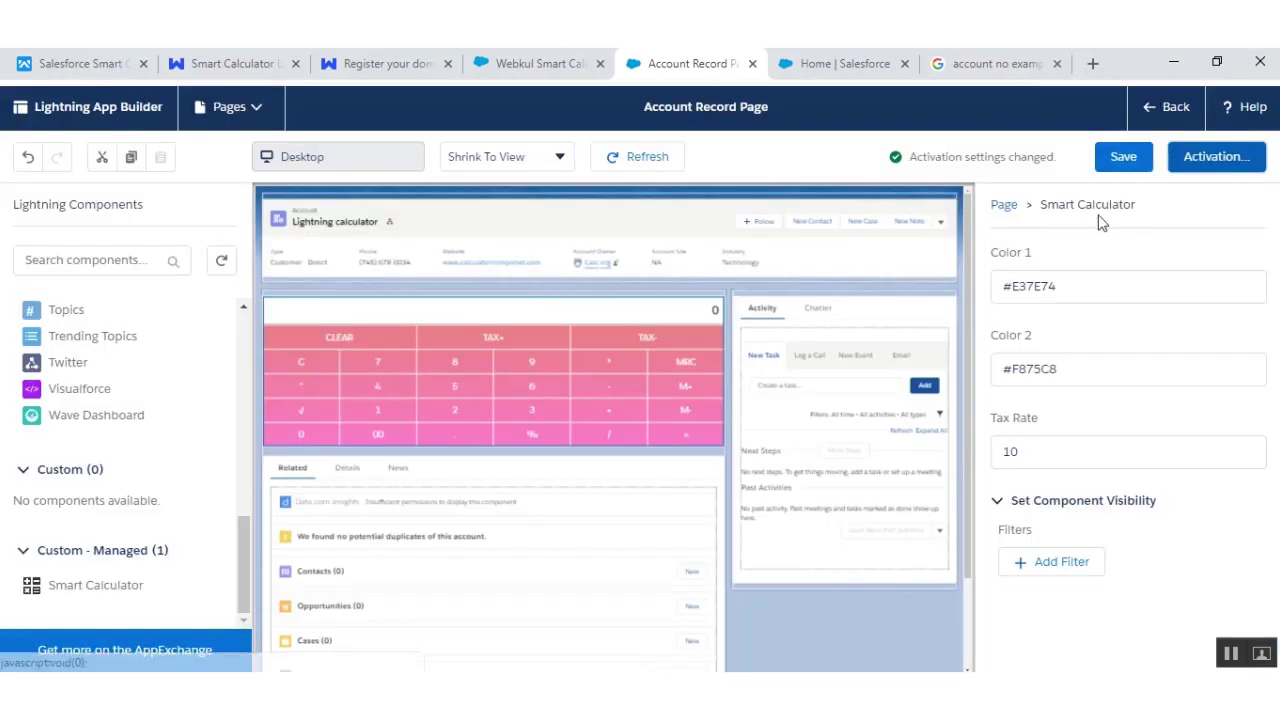
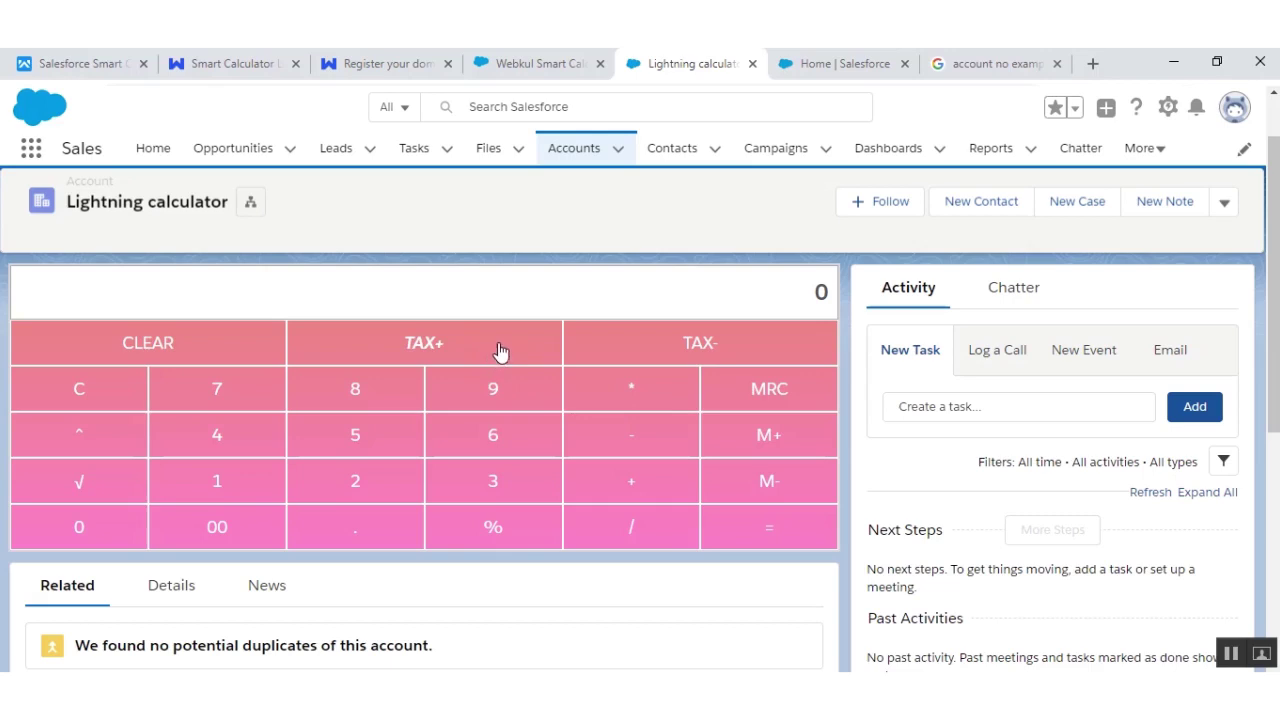
Display the configured tax rate on the account page's Smart Calculator and clear the display
double_click(503, 350)
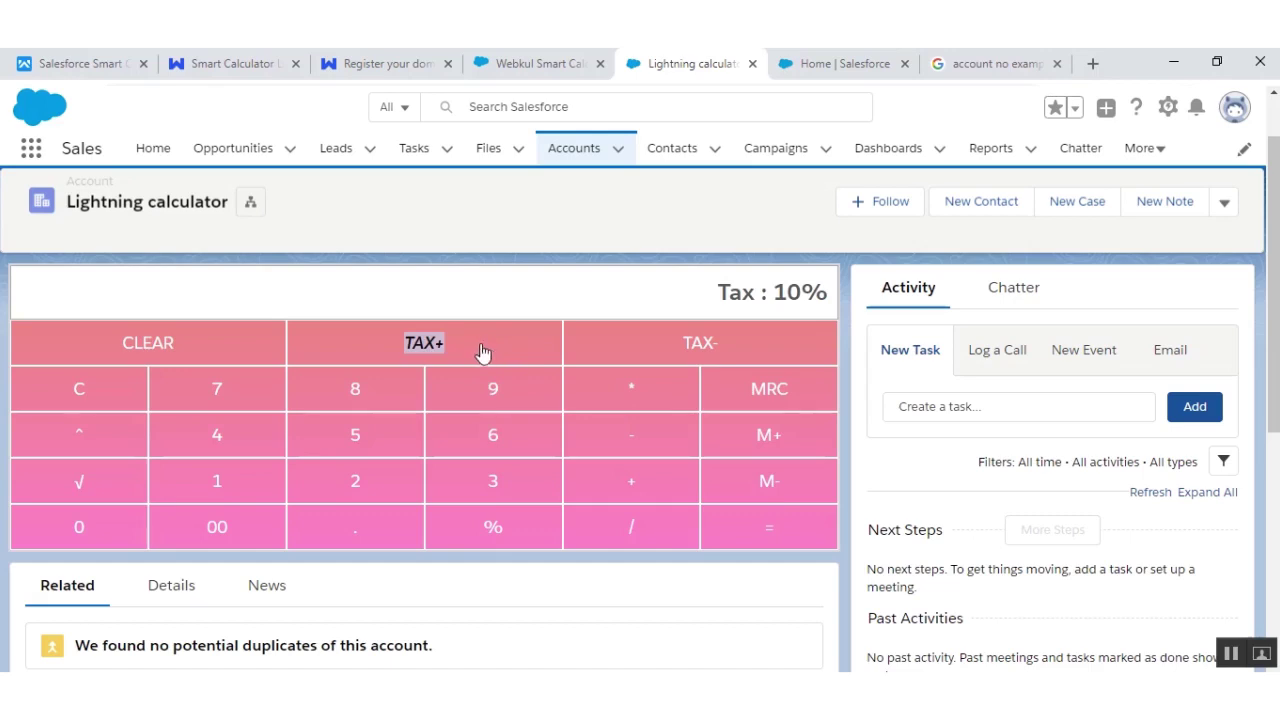
left_click(605, 358)
left_click(374, 438)
left_click(541, 354)
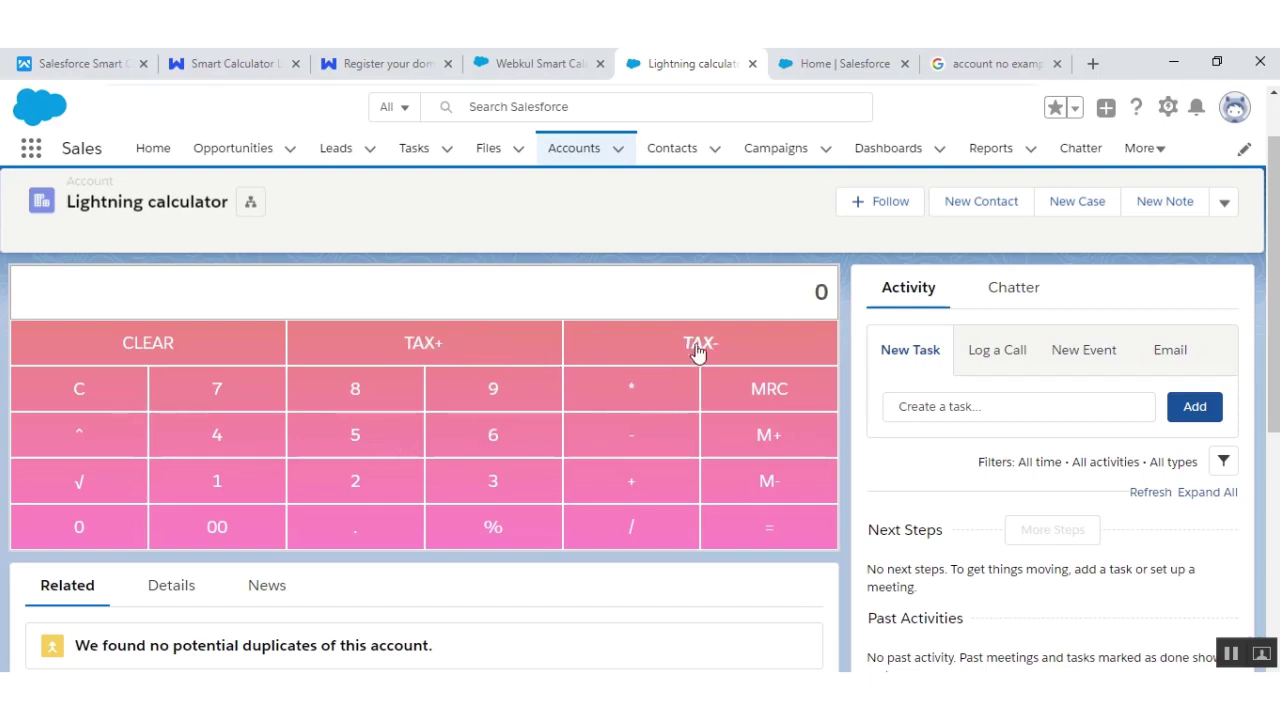
left_click(502, 355)
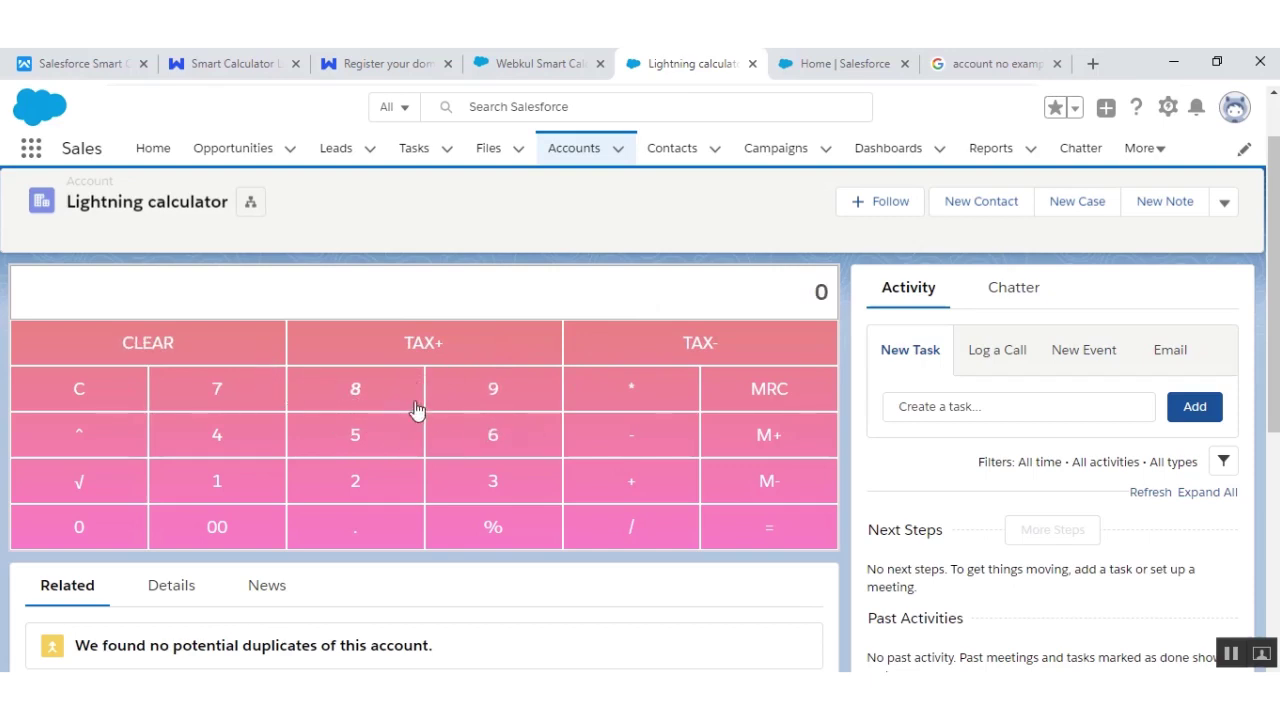
double_click(465, 362)
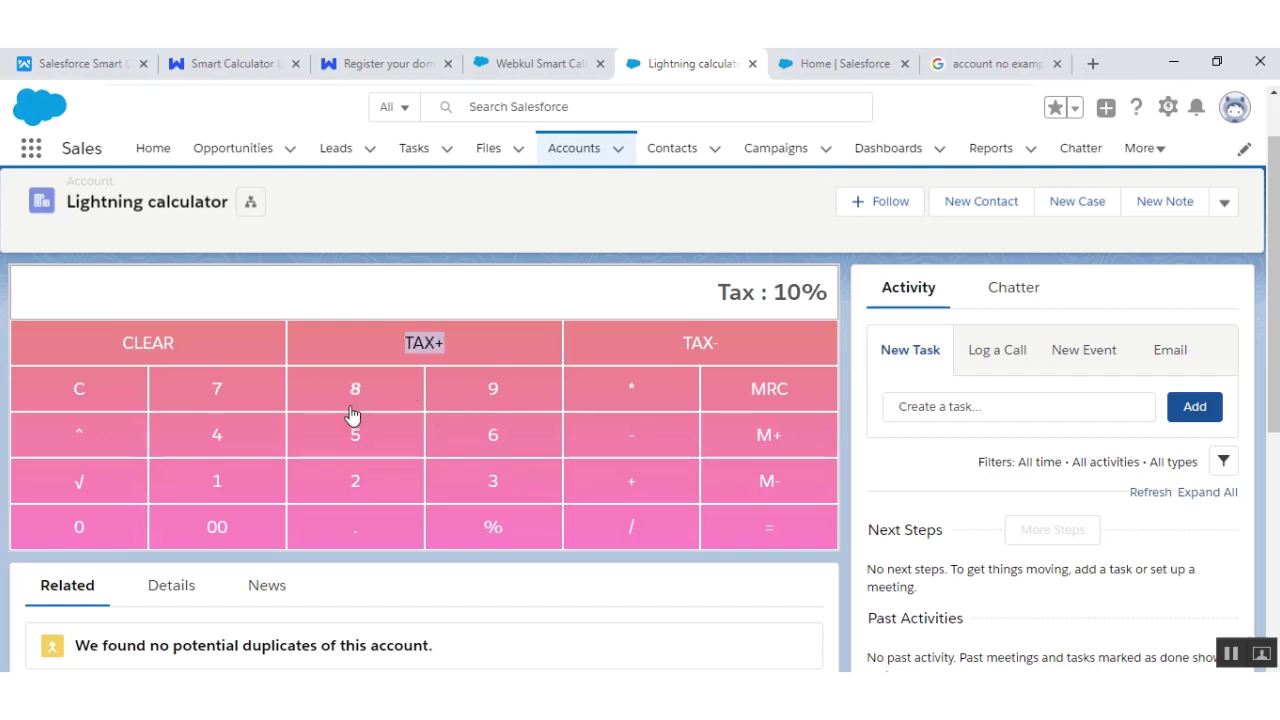
left_click(254, 356)
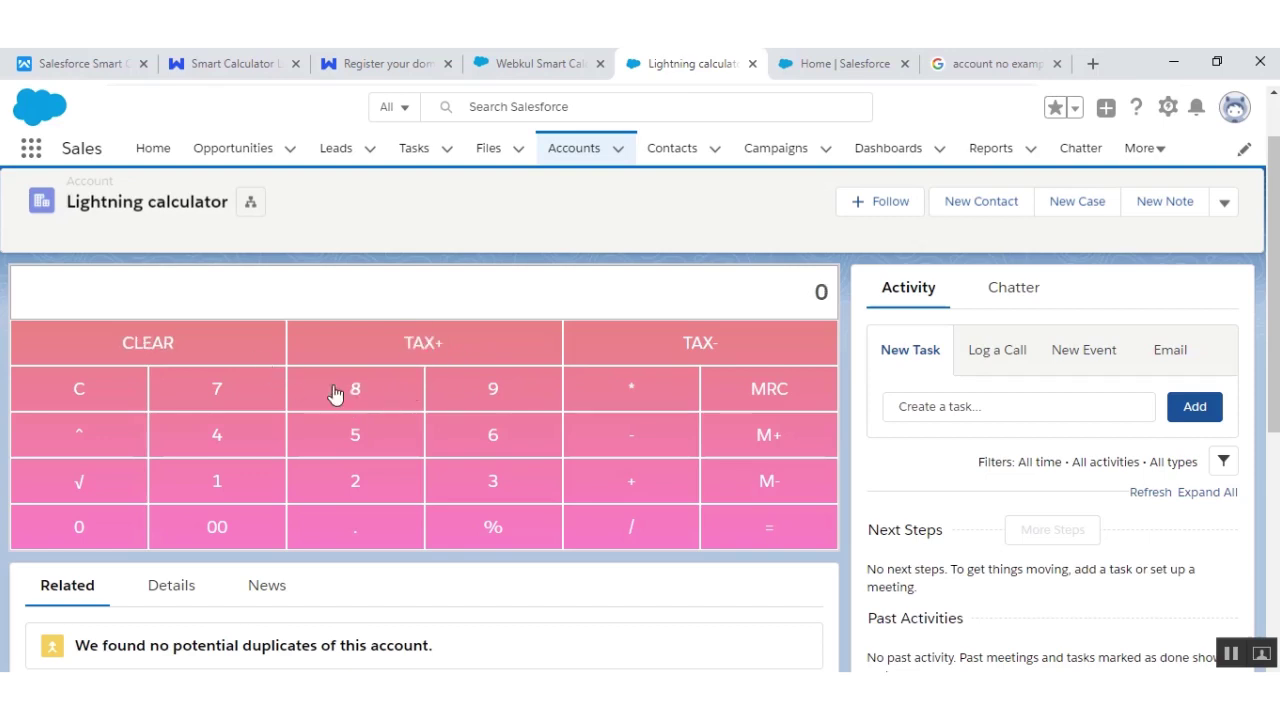
Test adding and removing tax on 8500 in the account page's Smart Calculator, clearing the display at the end
left_click(396, 405)
left_click(377, 434)
left_click(251, 531)
left_click(466, 357)
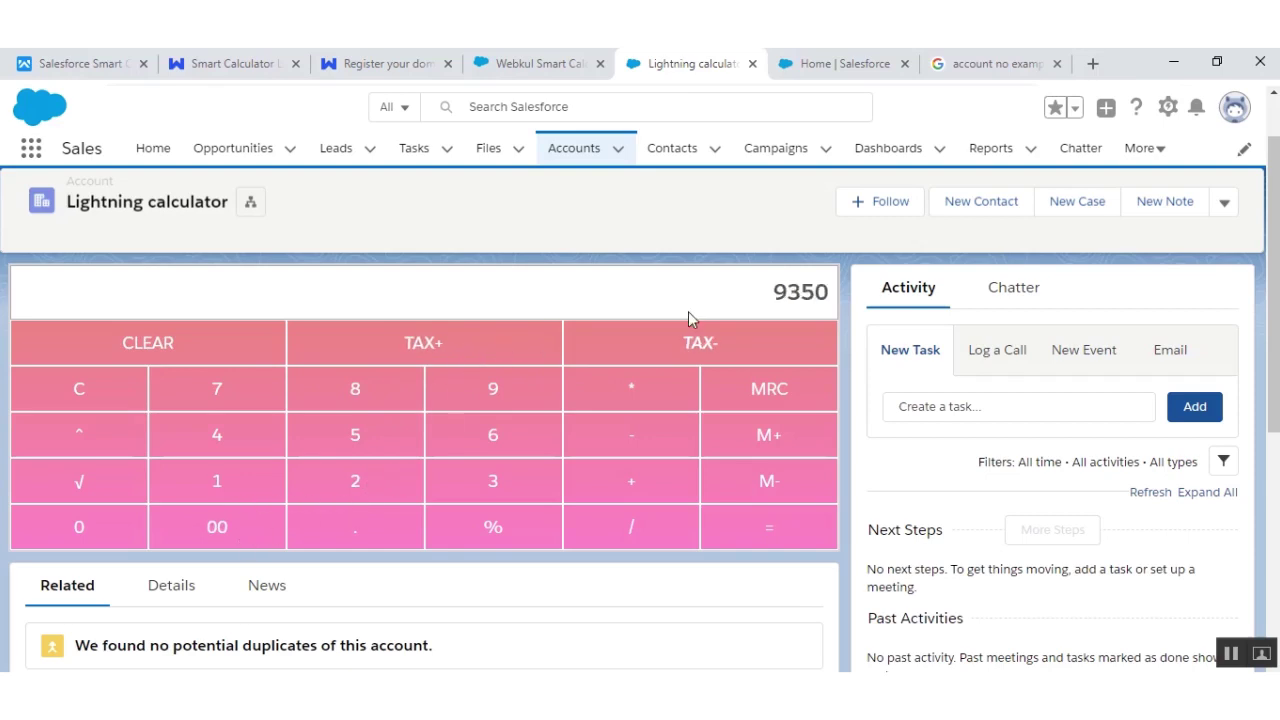
left_click(614, 349)
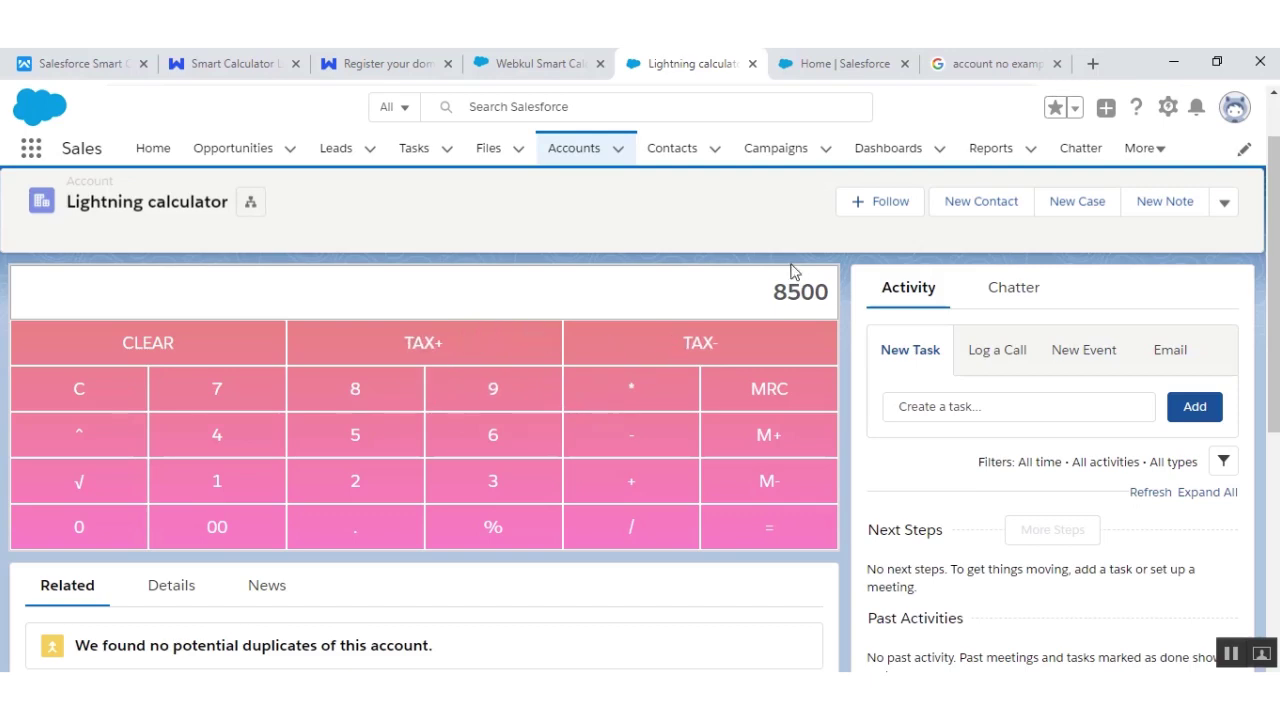
left_click(213, 357)
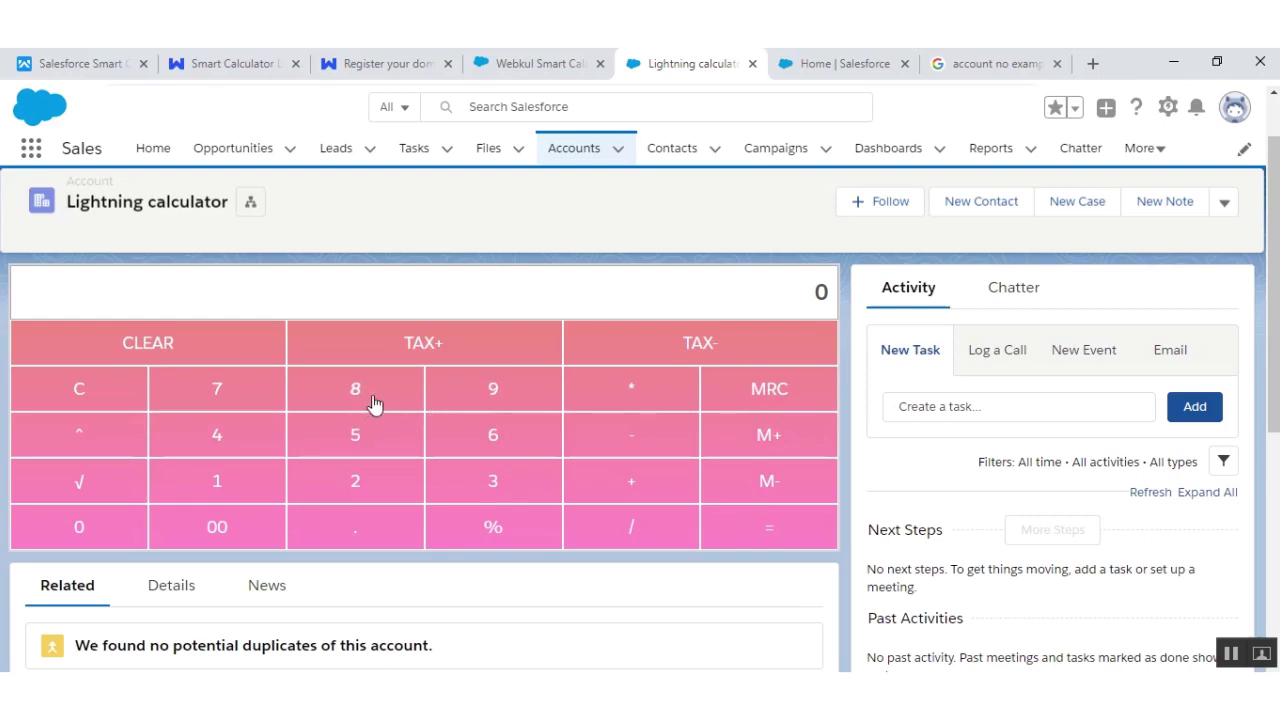
Calculate 2*2 on the Smart Calculator and add the result to memory
left_click(361, 484)
left_click(662, 392)
left_click(405, 485)
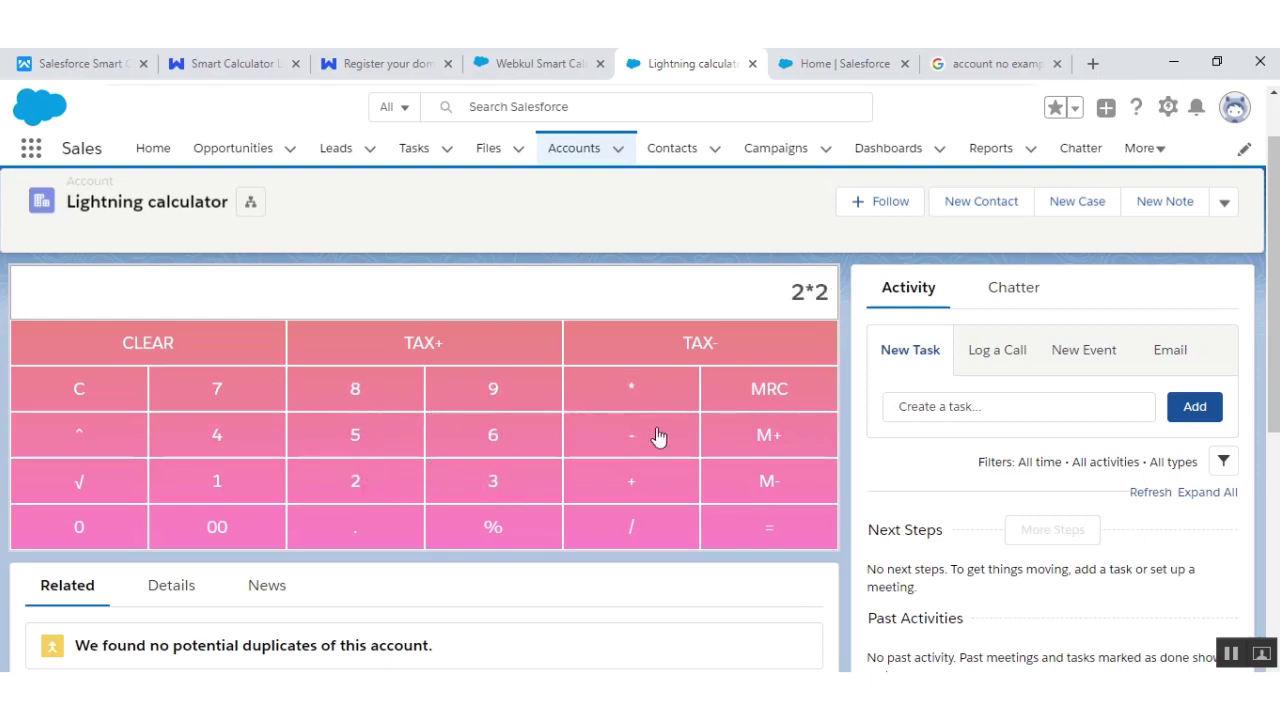
left_click(745, 530)
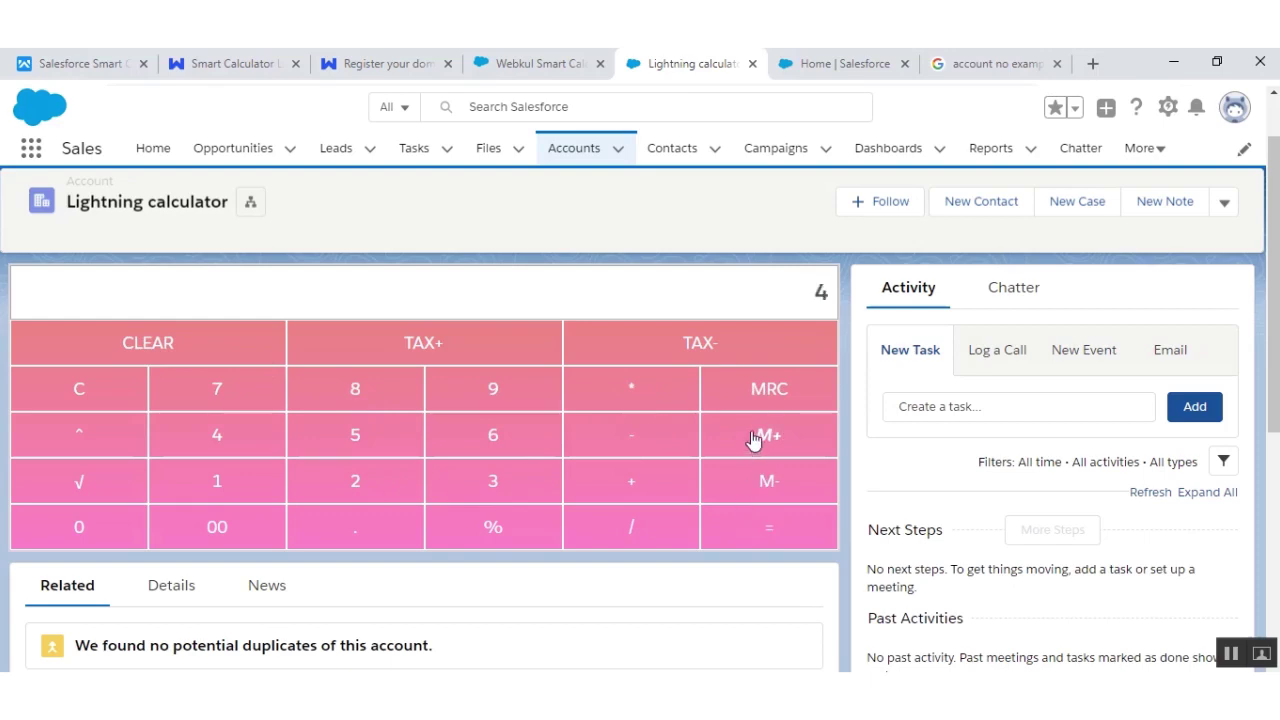
left_click(752, 440)
Calculate 3*3 on the Smart Calculator and add the result to memory
left_click(463, 488)
left_click(645, 398)
left_click(503, 500)
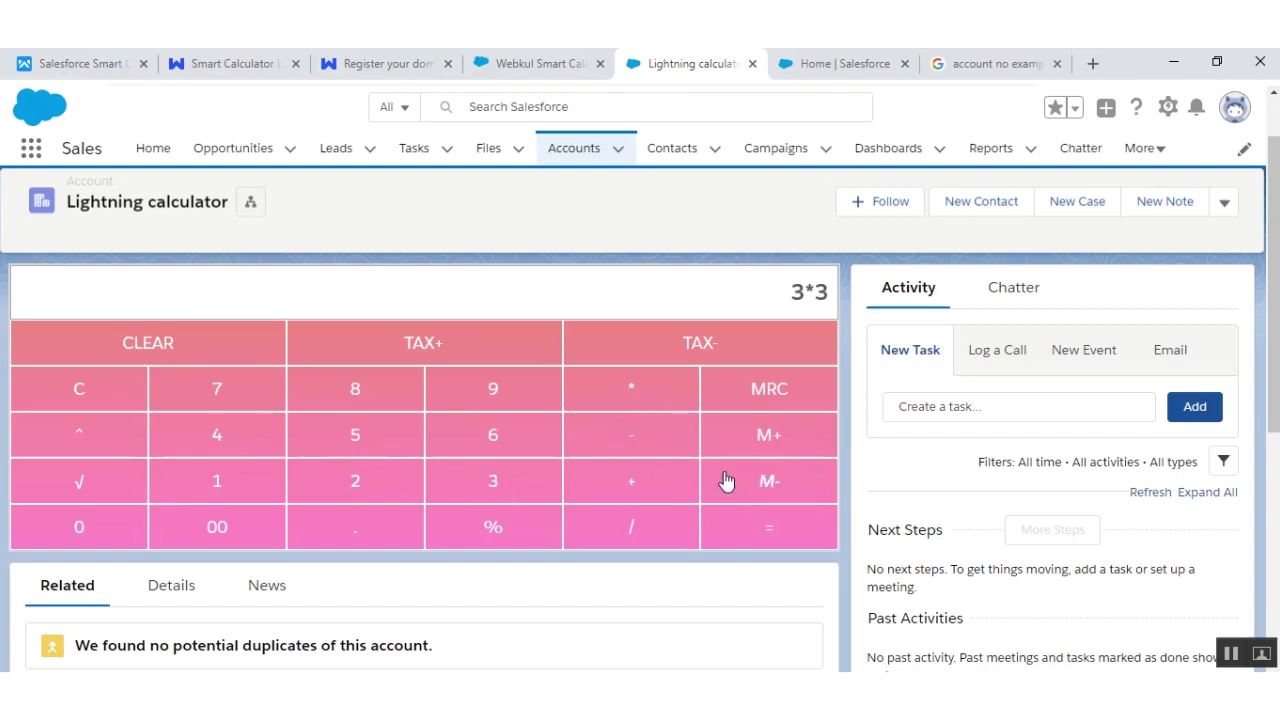
left_click(750, 526)
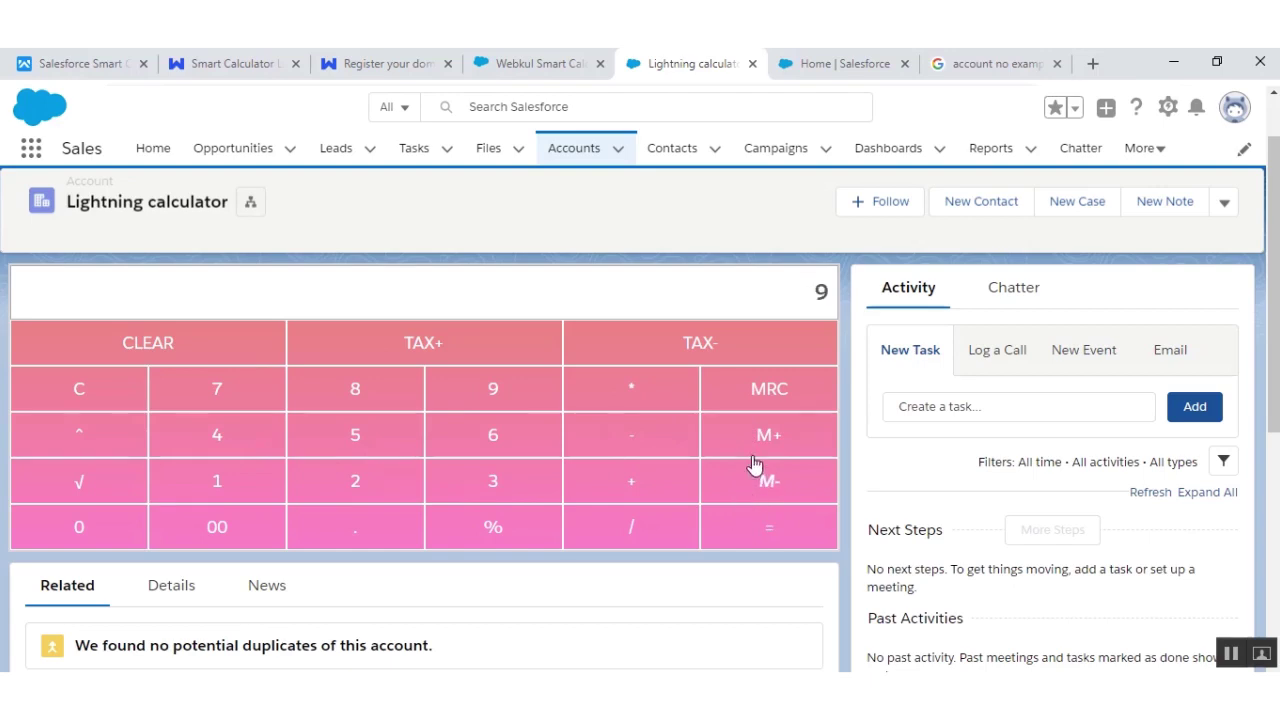
left_click(760, 436)
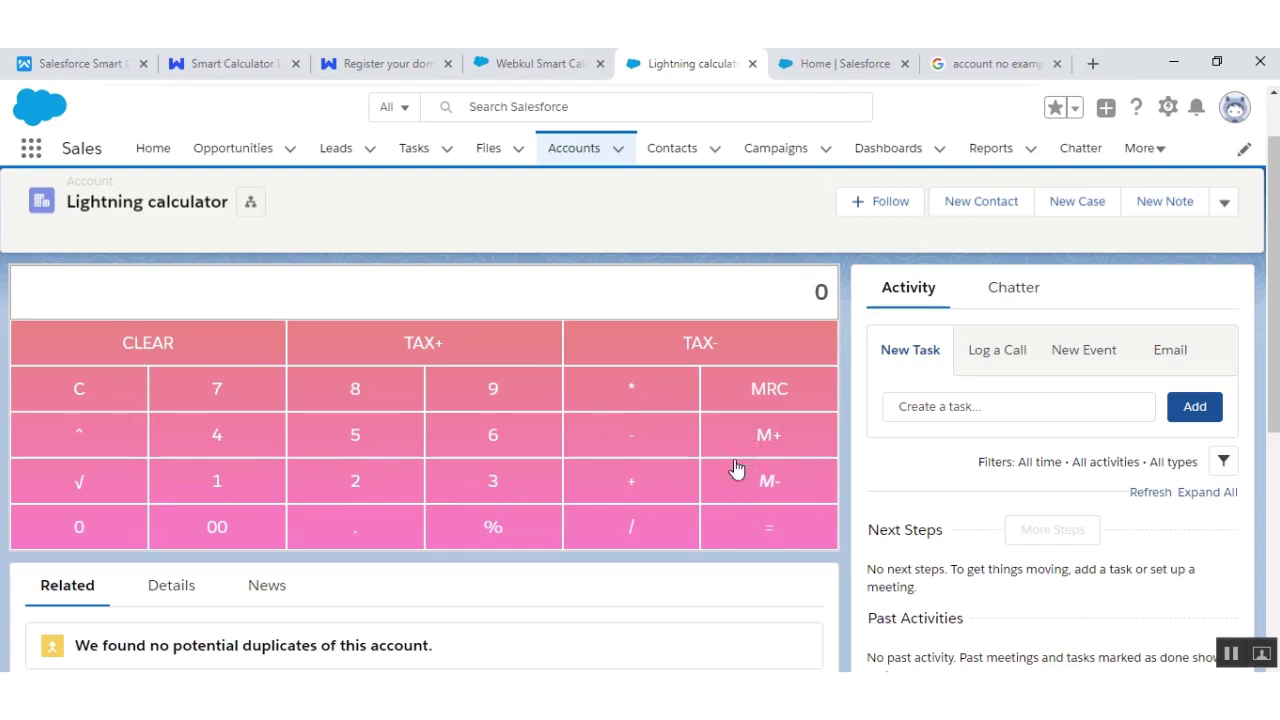
left_click(751, 528)
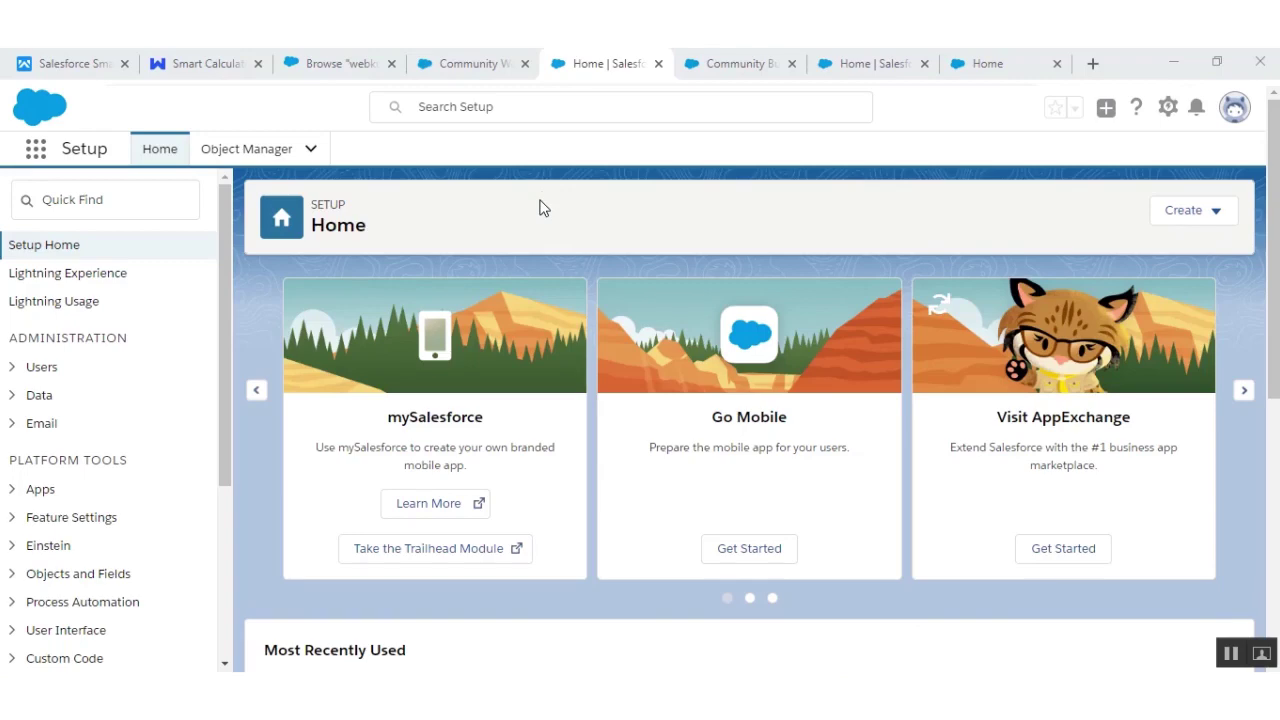
Find All Communities in Setup by searching for "comm" and open "new community" in the Builder
left_click(117, 203)
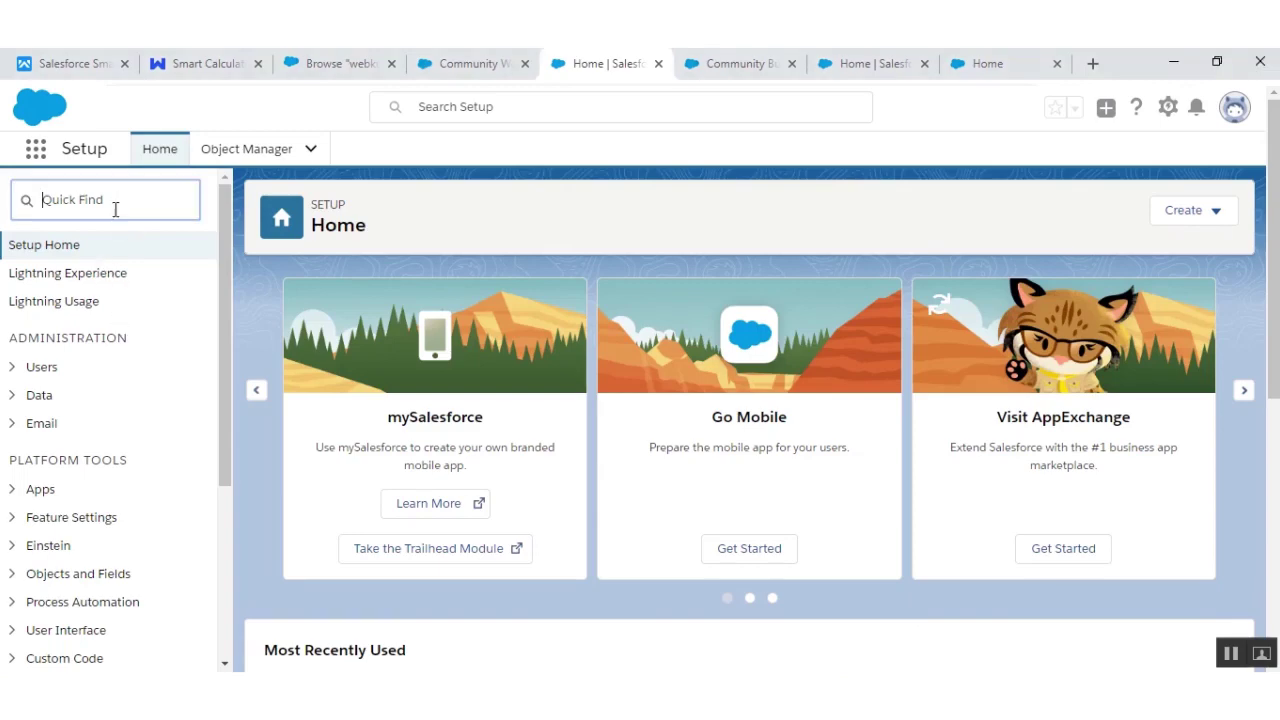
type("co")
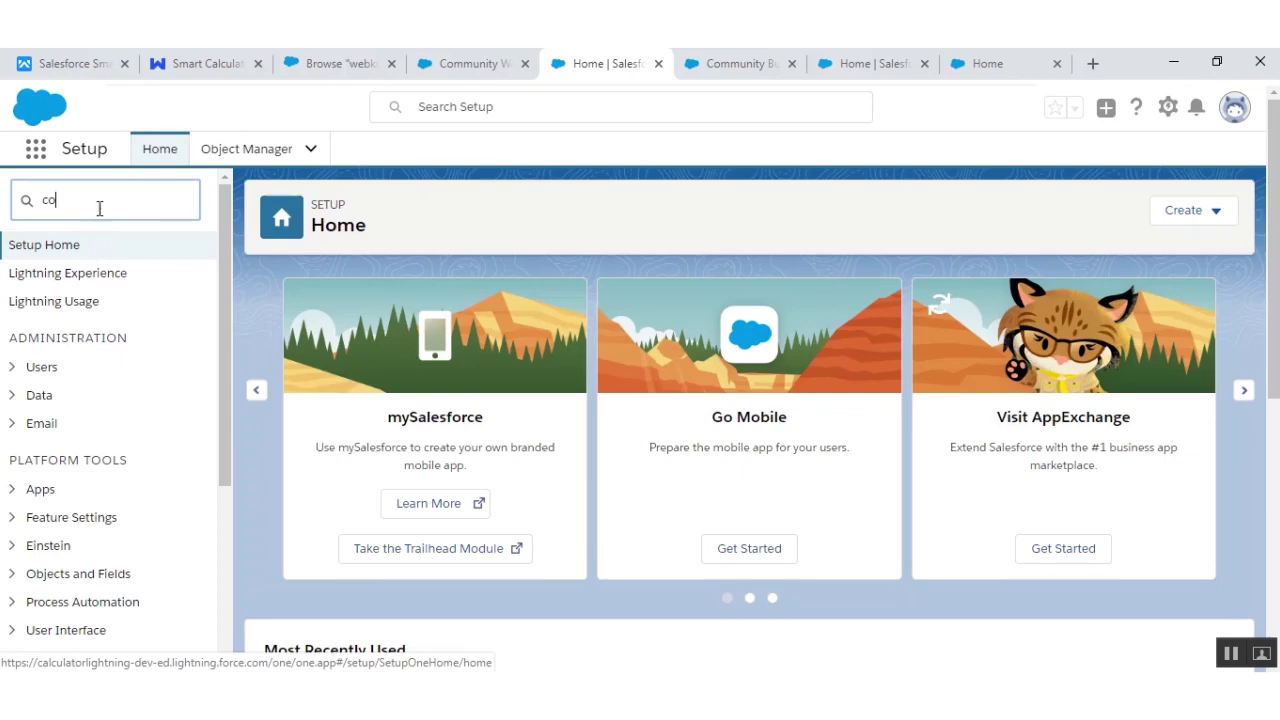
type("mm")
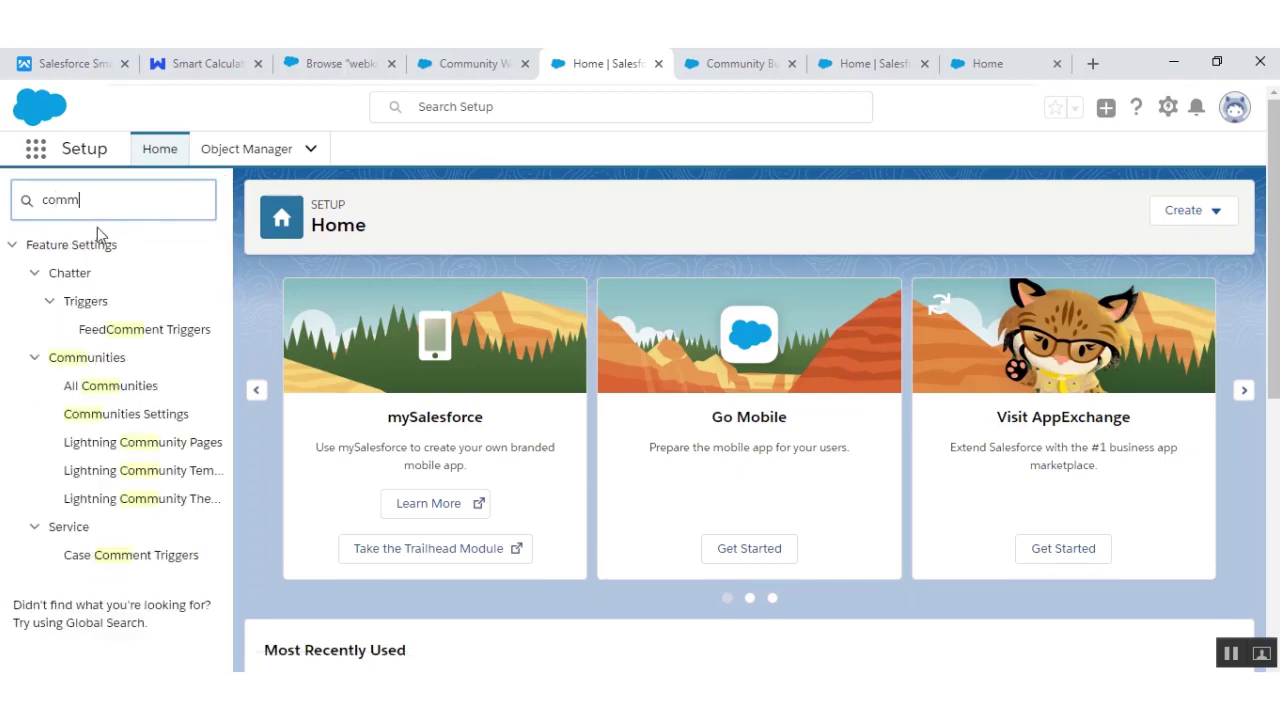
left_click(115, 390)
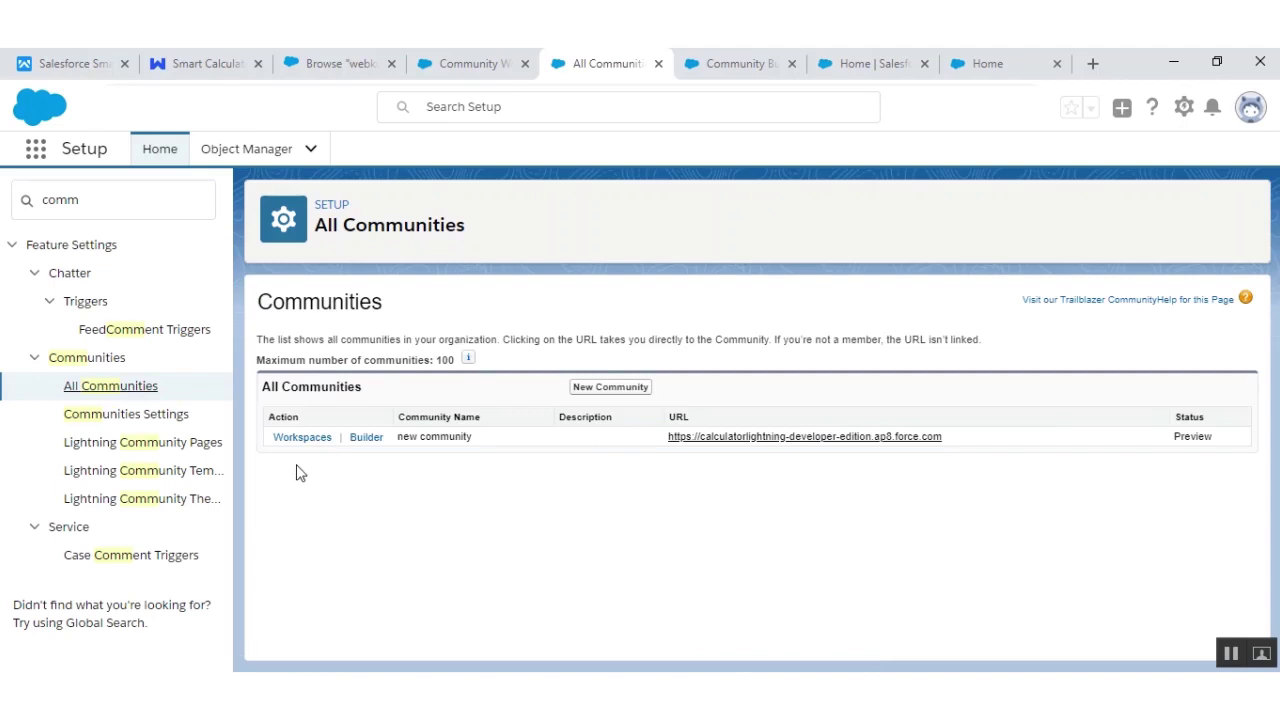
left_click(368, 439)
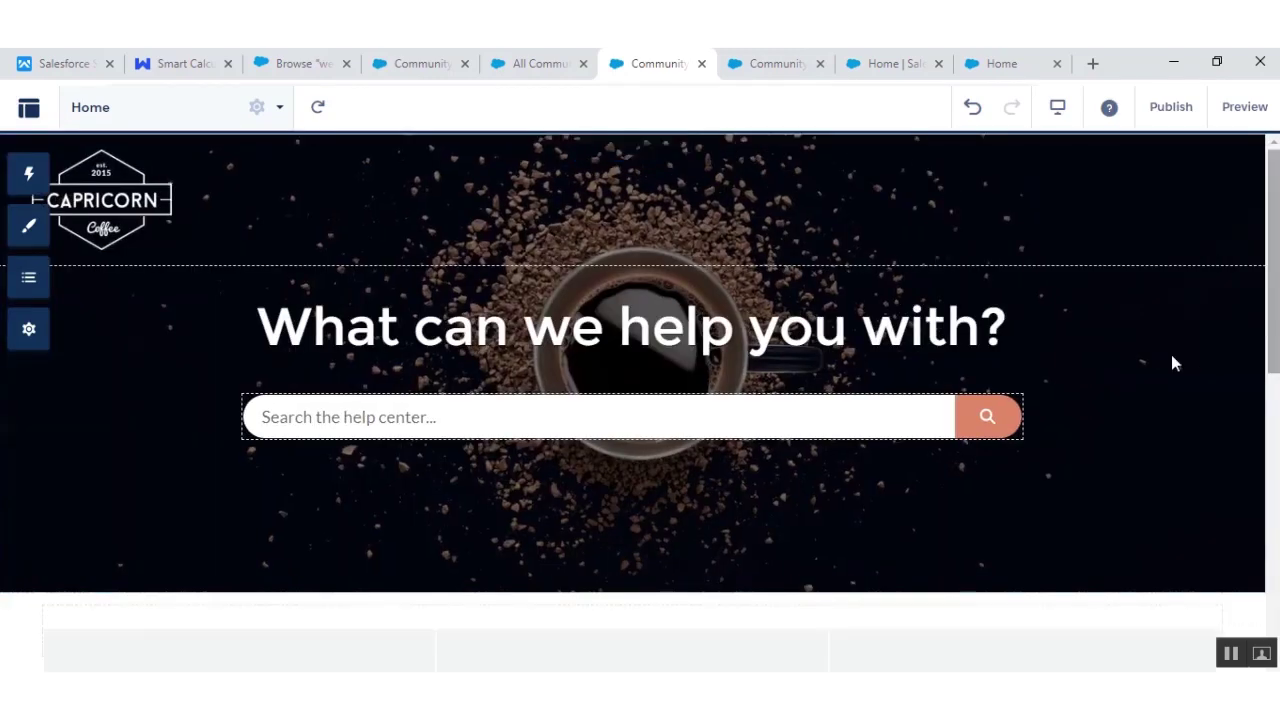
Place the custom Smart Calculator component above the Featured Topics component on the community's Home page
left_click(25, 180)
scroll(273, 328, "down", 10)
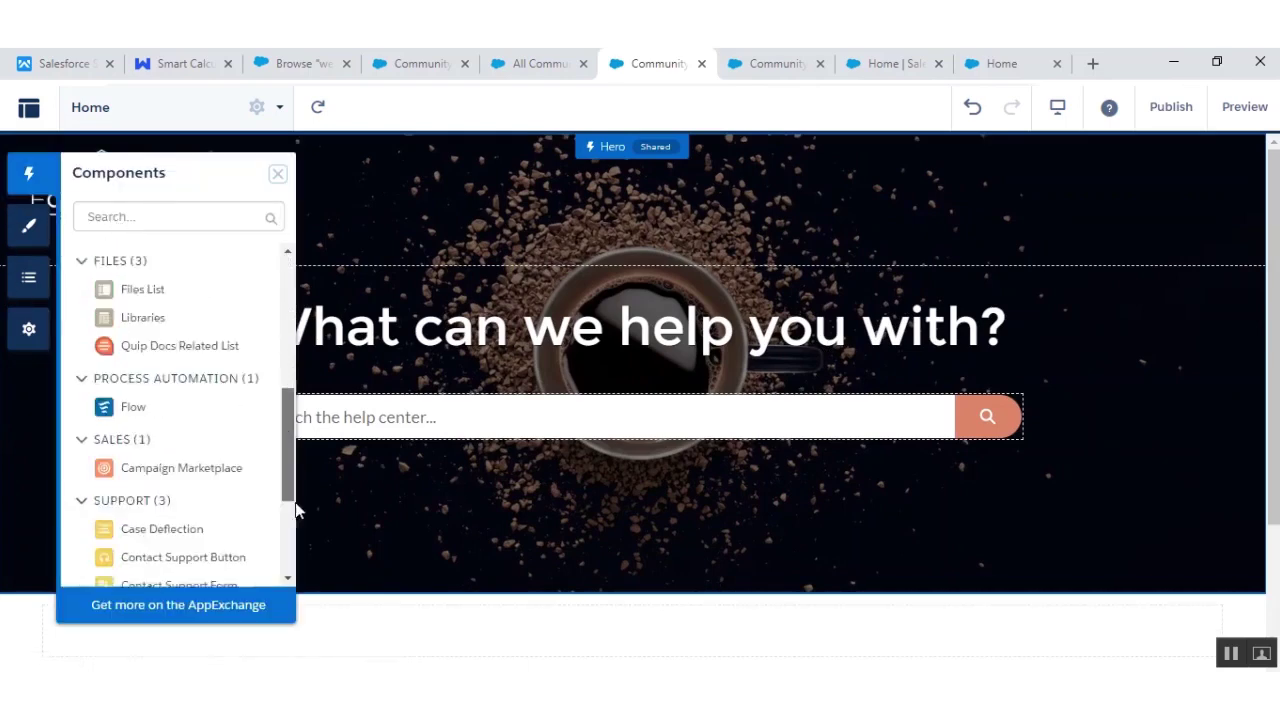
left_click_drag(1275, 432, 1128, 566)
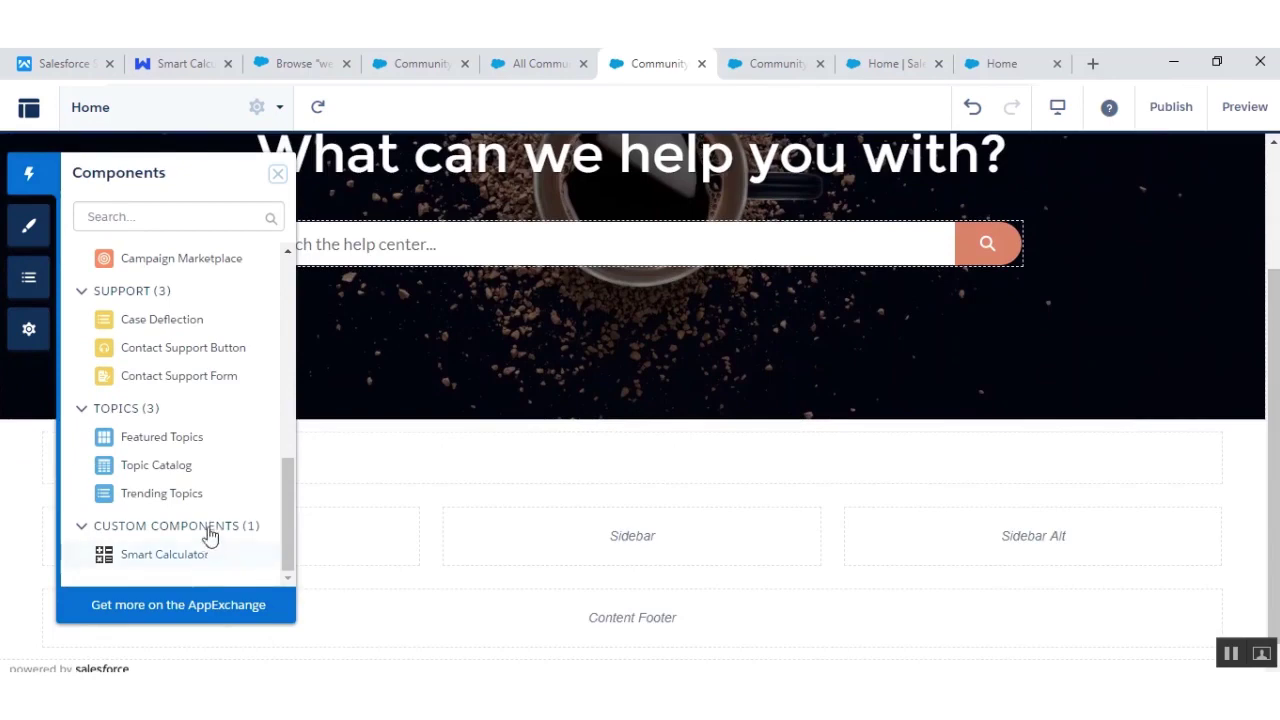
left_click_drag(185, 563, 395, 468)
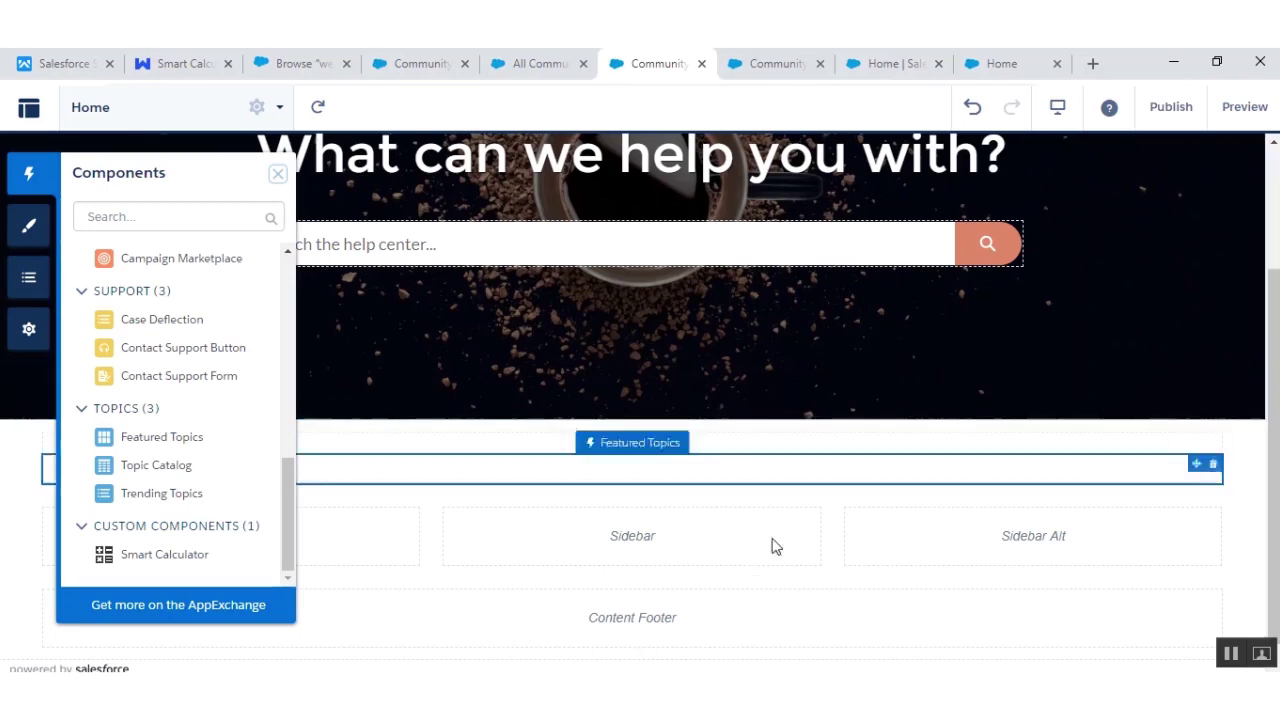
left_click_drag(175, 563, 171, 460)
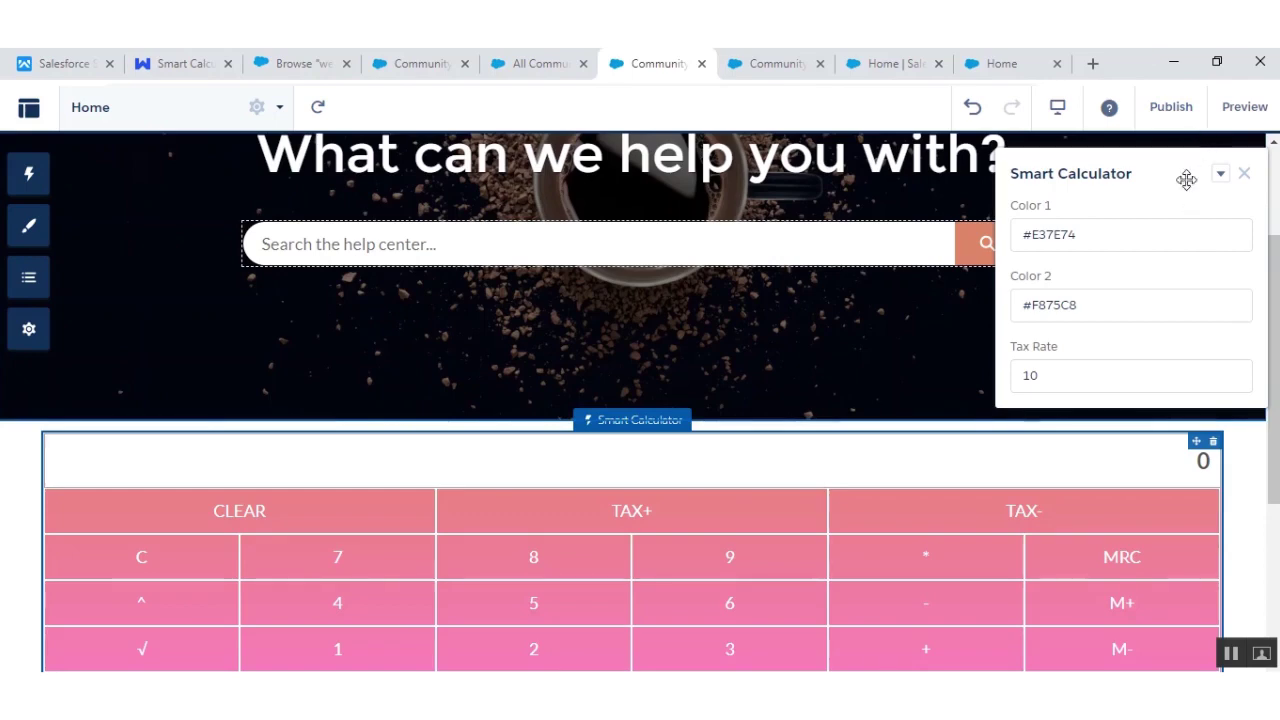
Publish the community changes and dismiss the publishing confirmation
left_click(1172, 107)
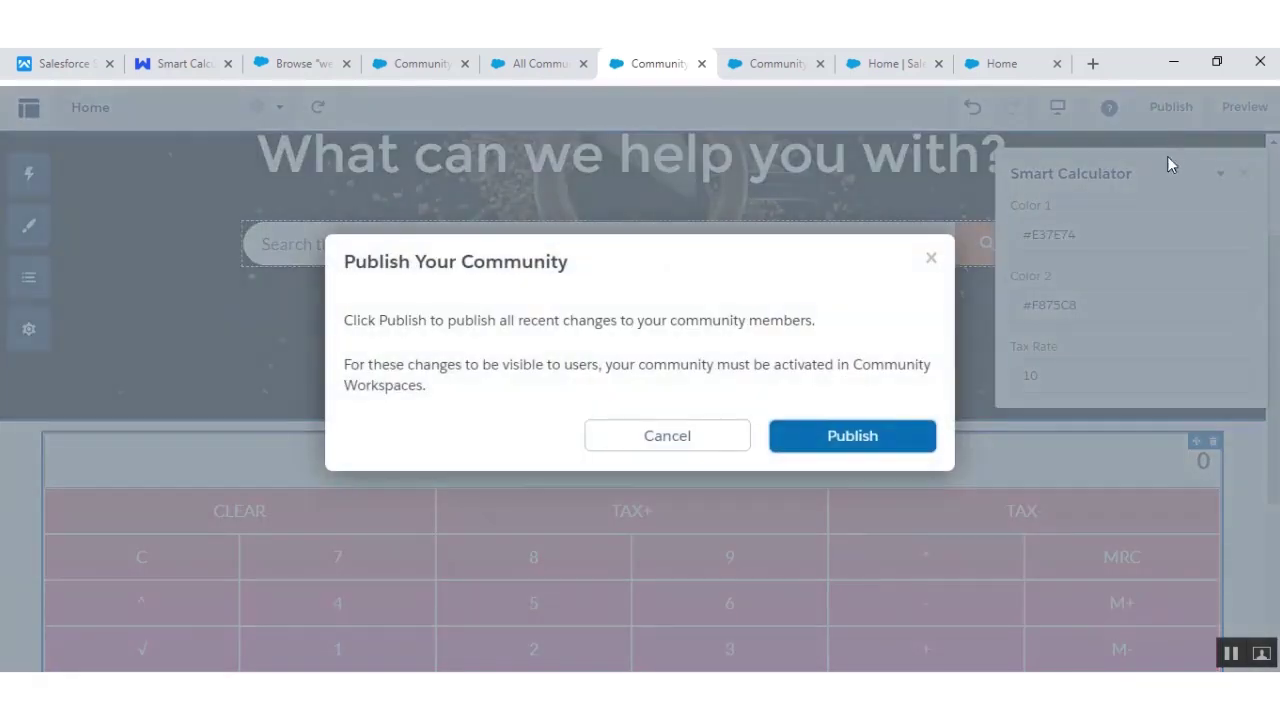
left_click(915, 436)
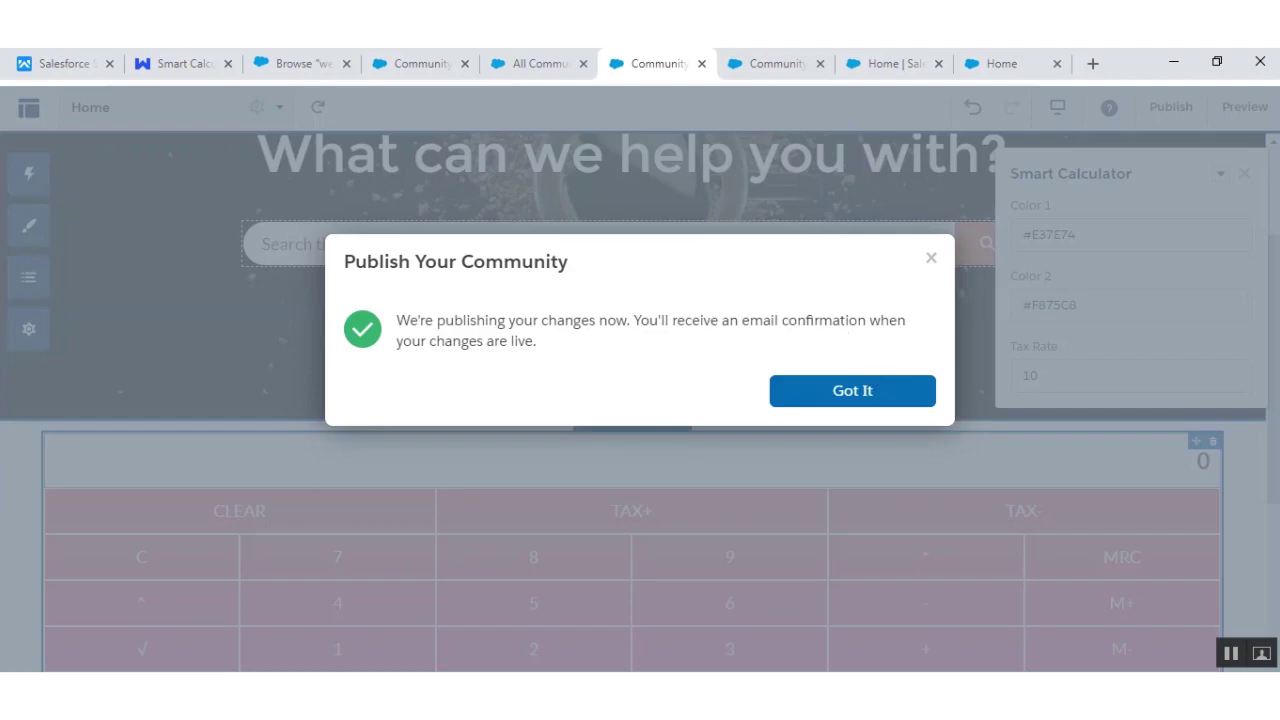
left_click(855, 393)
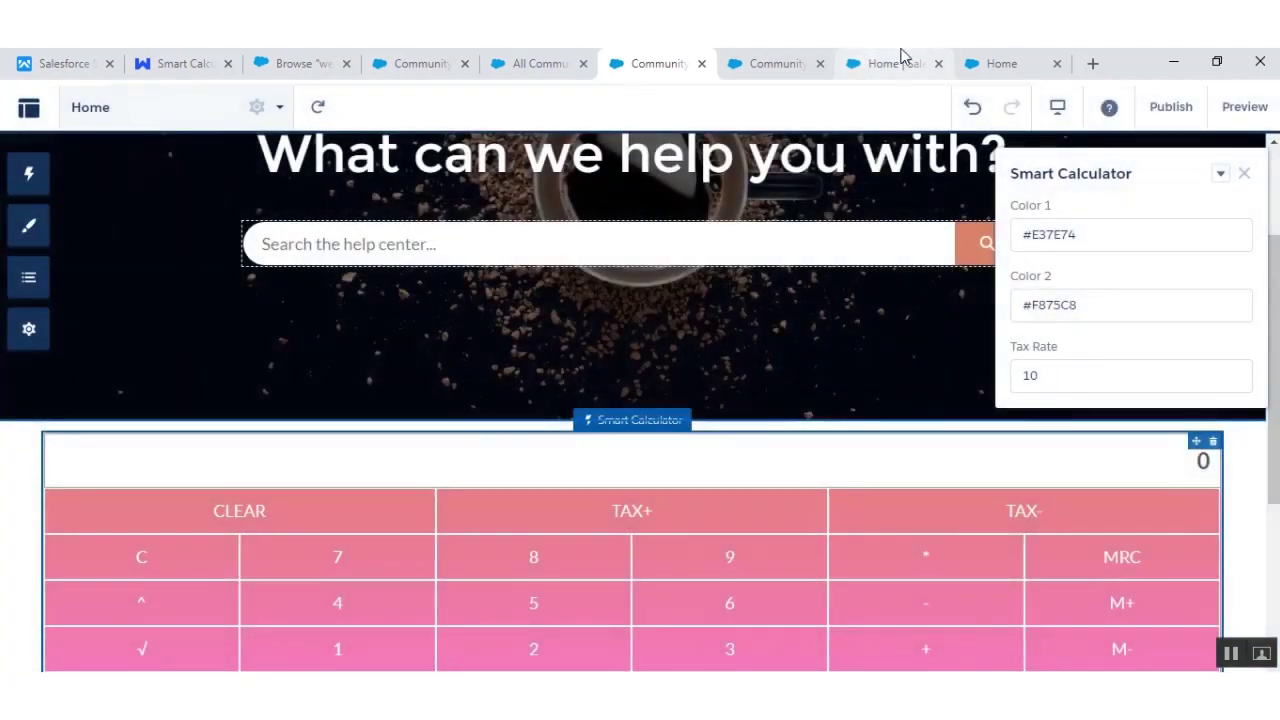
Switch to the published community Home page and test the Smart Calculator there by calculating 2*2
left_click(1006, 62)
left_click_drag(1273, 350, 1277, 400)
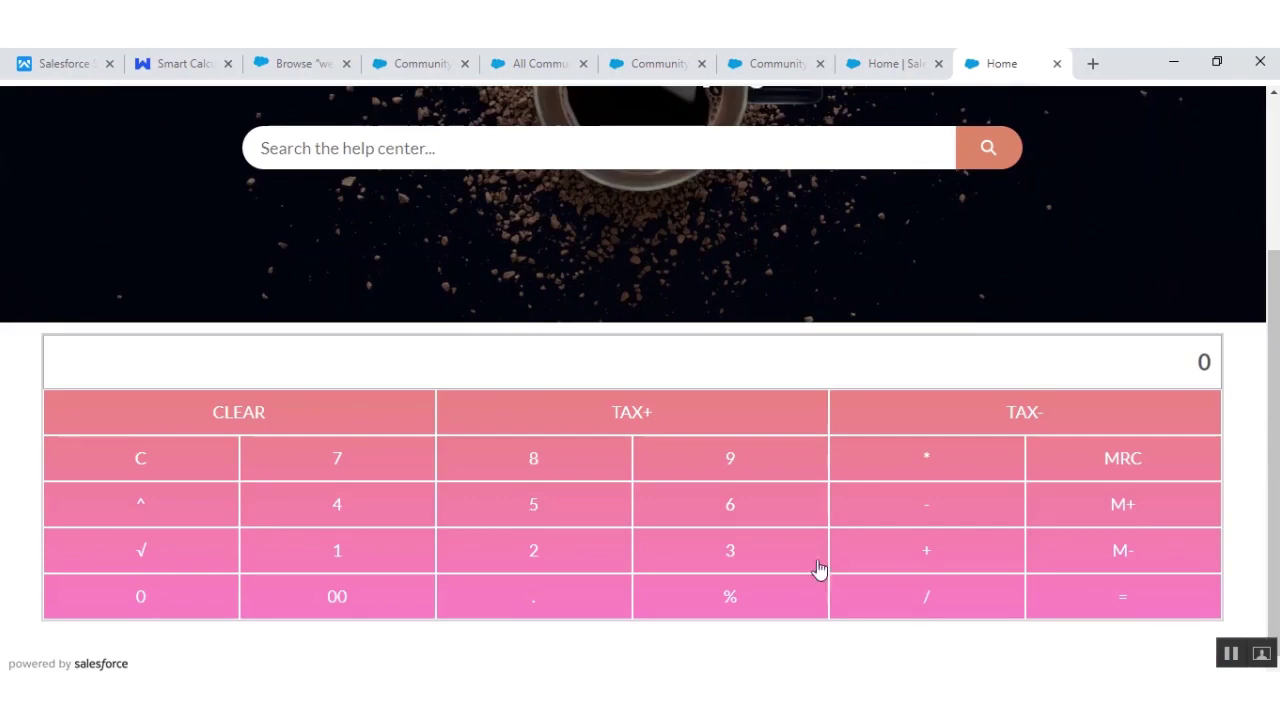
left_click(588, 556)
left_click(914, 461)
left_click(537, 556)
left_click(1073, 595)
left_click_drag(1273, 440, 1273, 417)
scroll(777, 669, "down", 1)
Return to the Salesforce Classic Setup page, search for the Salesforce settings and open Salesforce Navigation
left_click(645, 60)
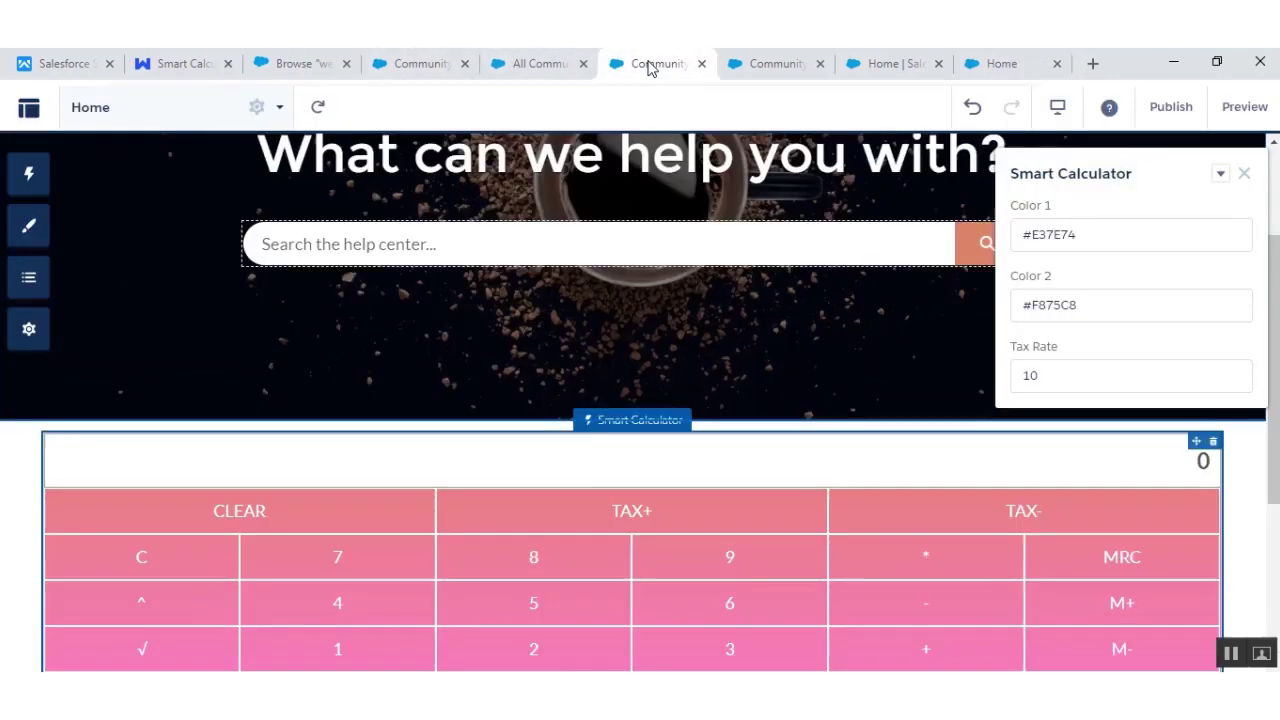
left_click(577, 58)
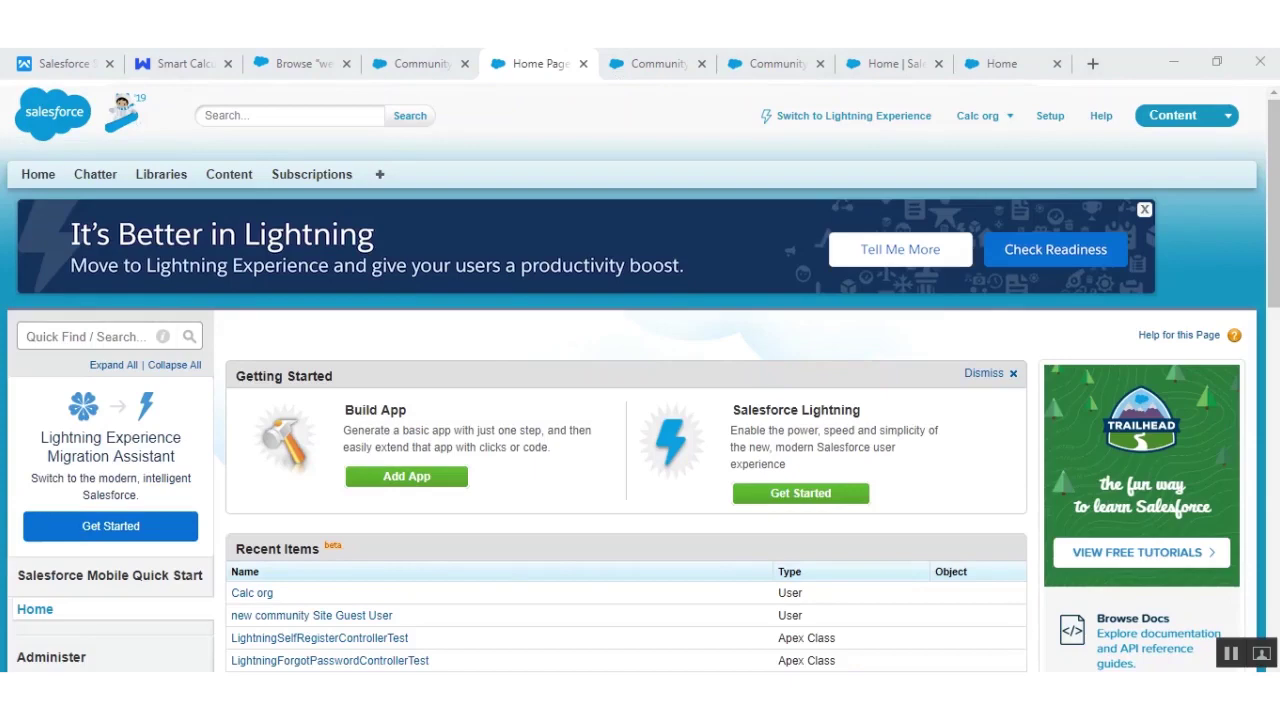
left_click(112, 336)
type("sale")
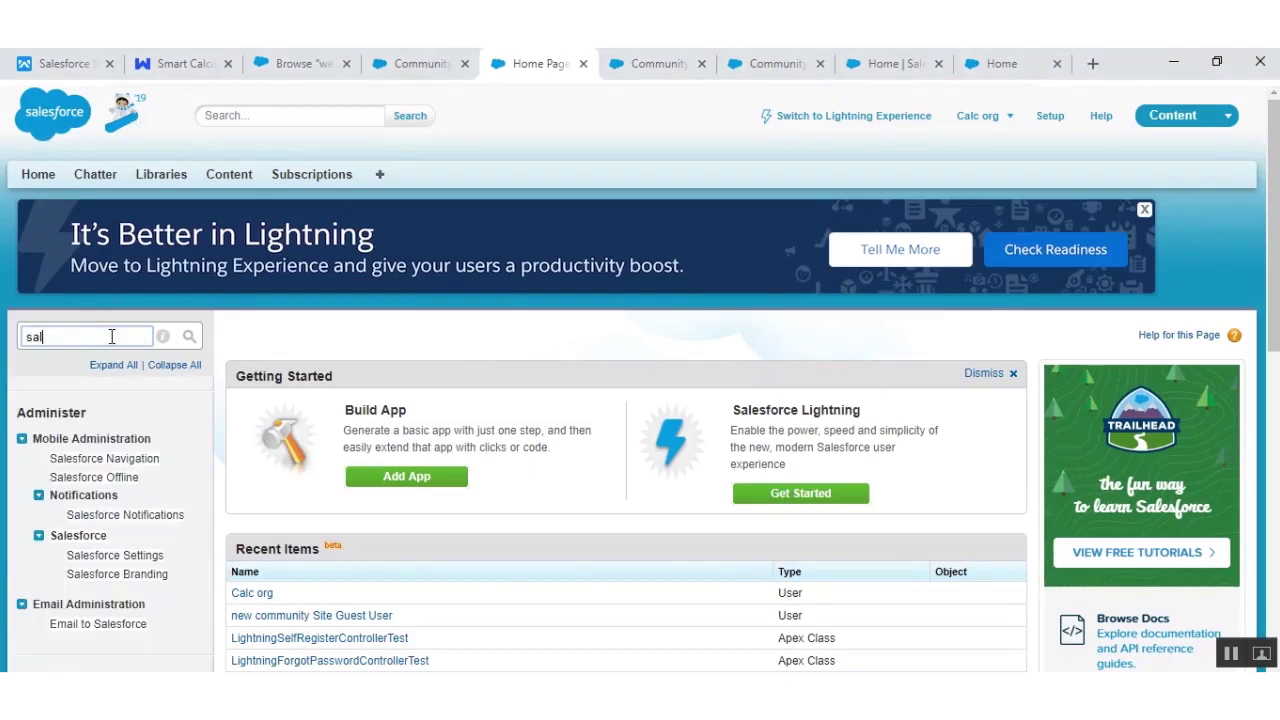
left_click(114, 465)
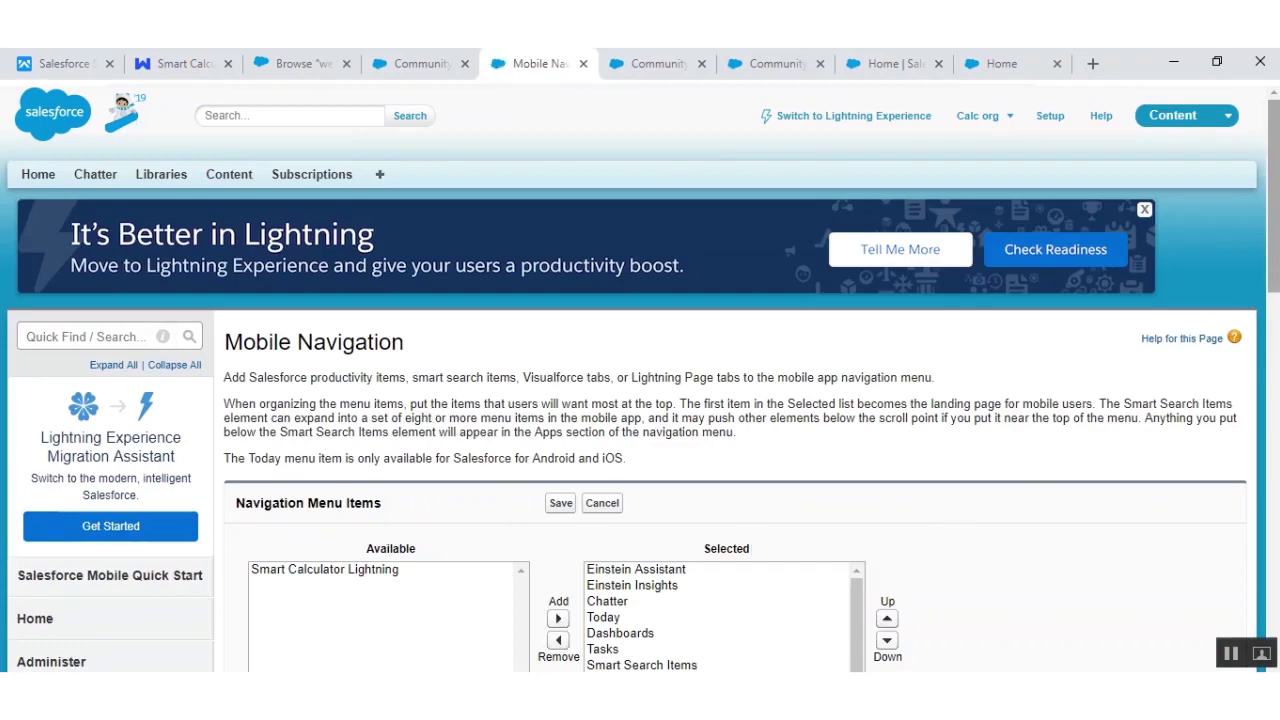
Add Smart Calculator Lightning to the selected mobile navigation menu items
scroll(1270, 285, "down", 2)
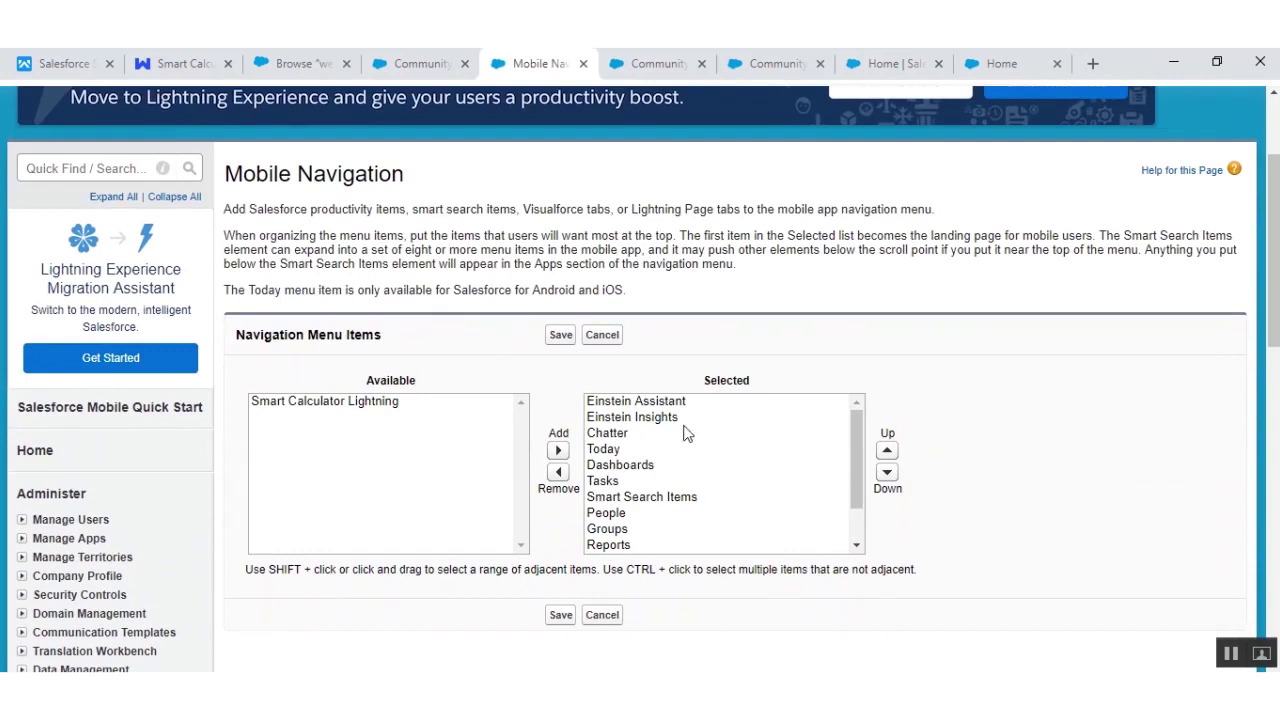
left_click(416, 401)
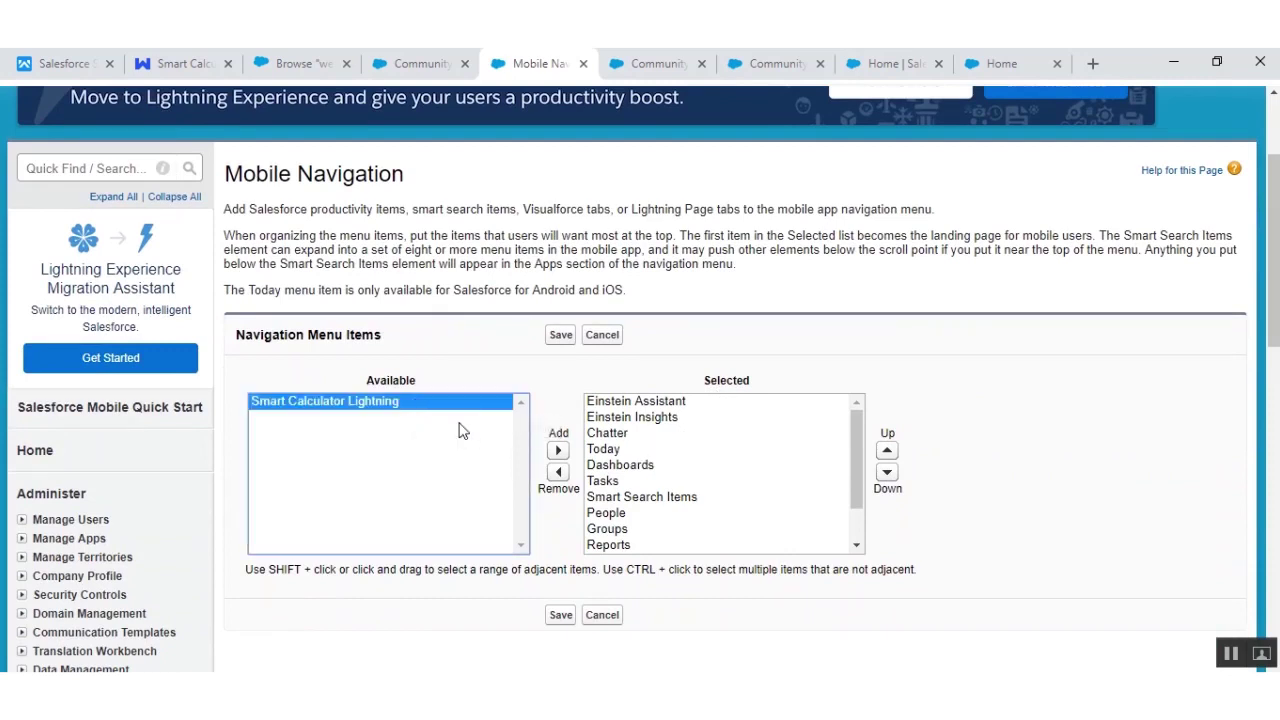
left_click(558, 450)
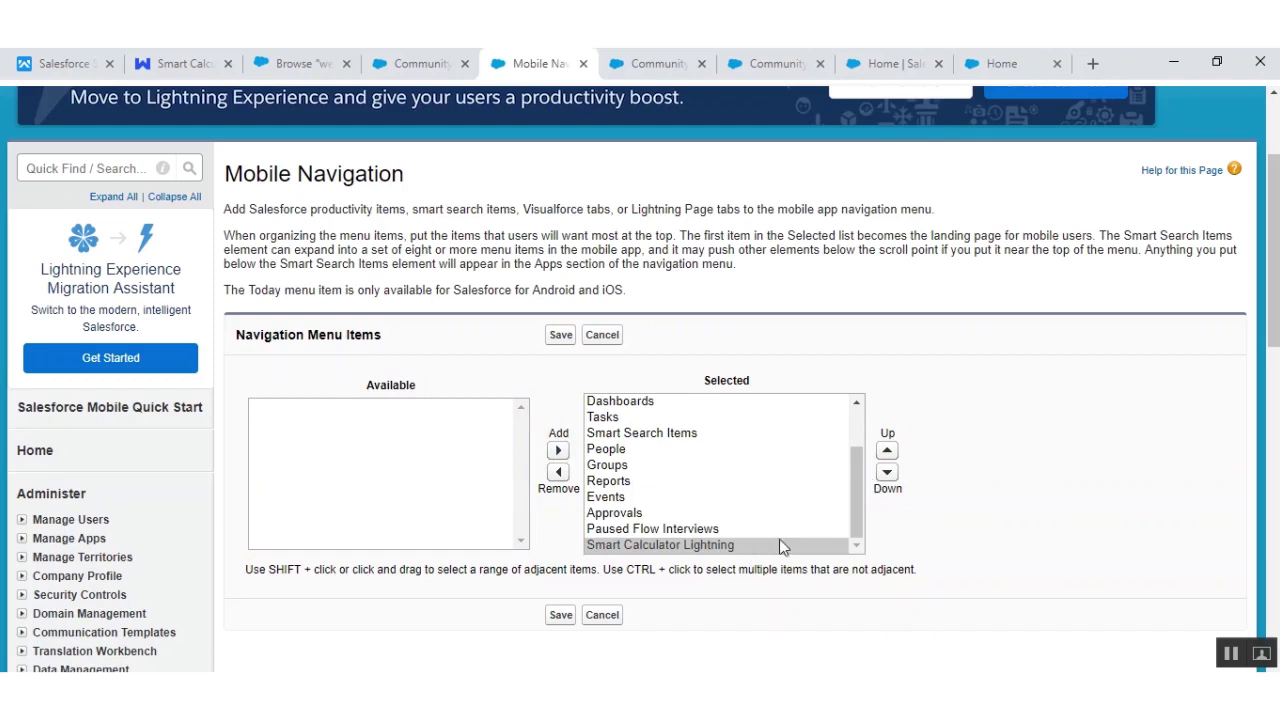
Move Smart Calculator Lightning up to the first position in the selected mobile navigation menu items
left_click(889, 455)
left_click(893, 458)
left_click(893, 458)
left_click(893, 458)
left_click(893, 458)
left_click(893, 458)
left_click(893, 458)
left_click(893, 458)
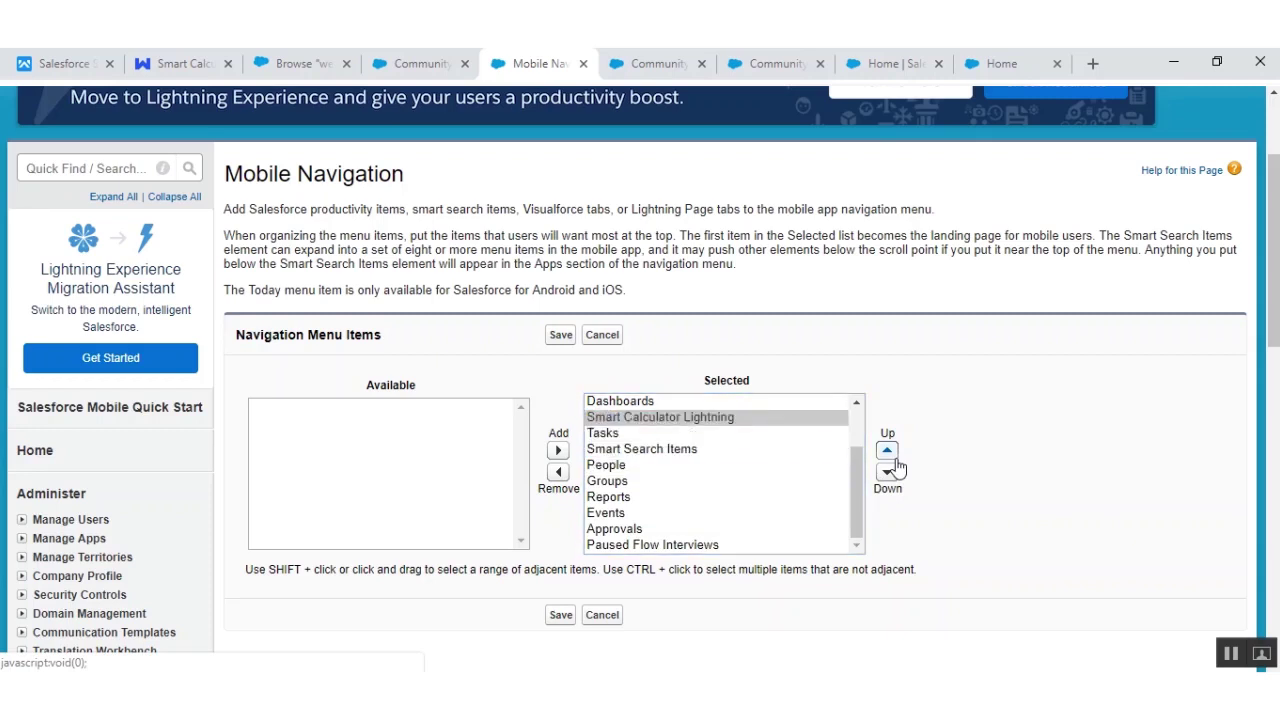
left_click(893, 458)
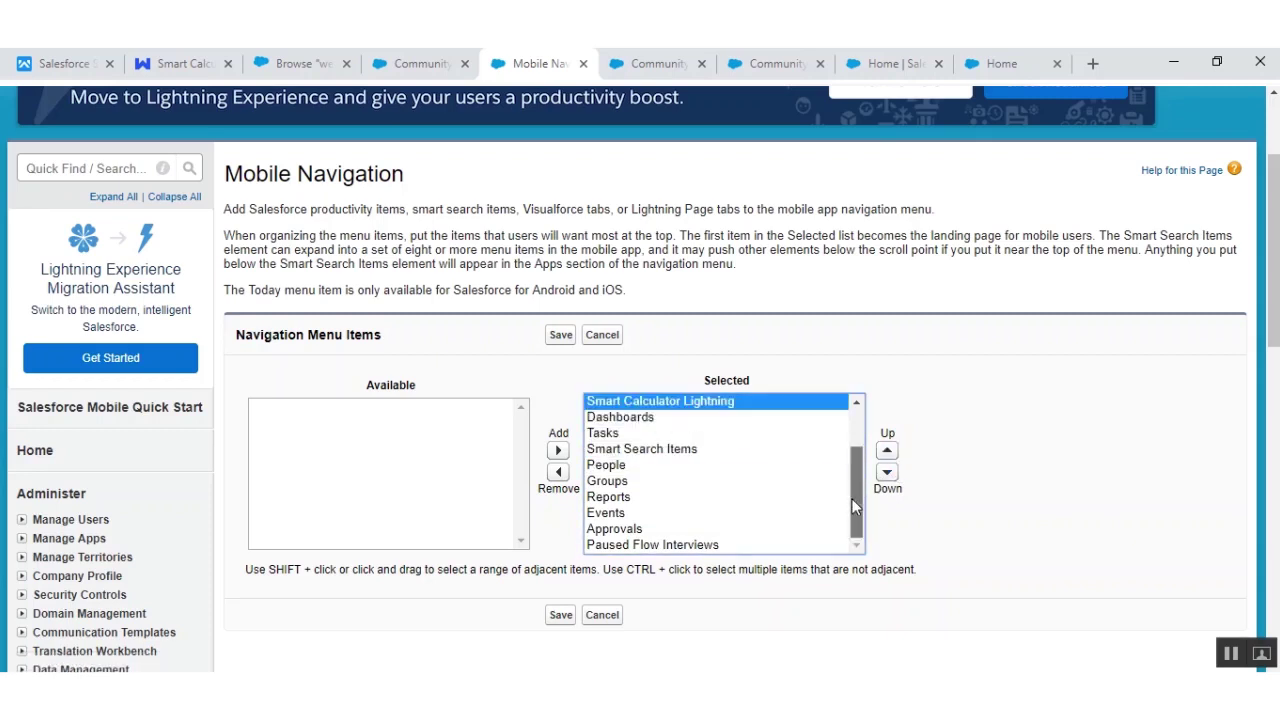
left_click_drag(855, 507, 864, 454)
left_click(887, 452)
left_click(886, 452)
left_click_drag(855, 495, 864, 427)
left_click(887, 452)
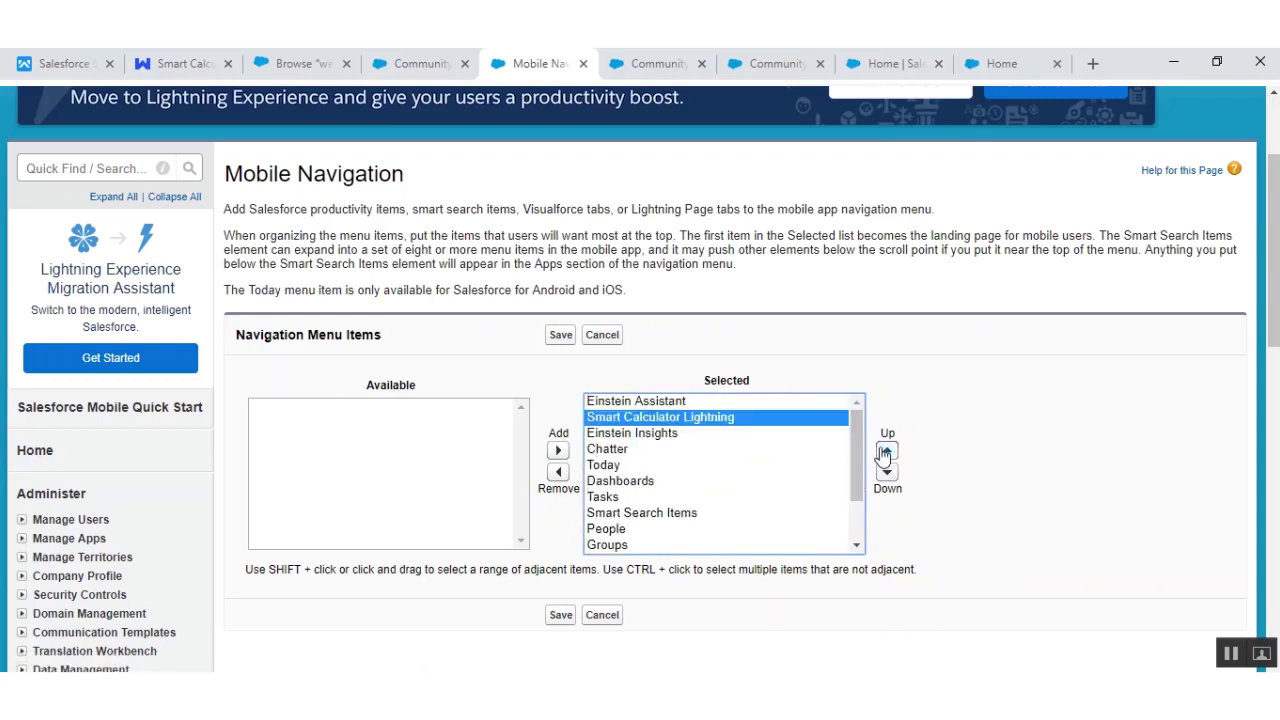
left_click(885, 453)
left_click_drag(856, 490, 860, 426)
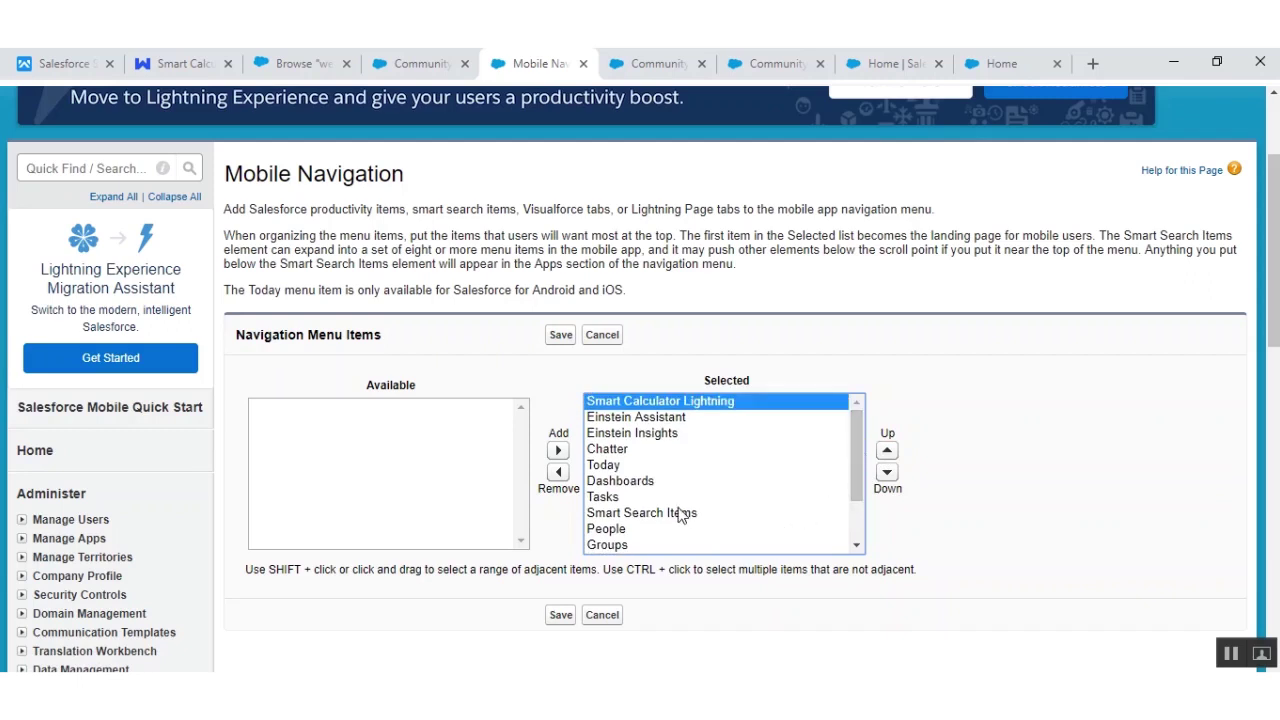
Save the mobile navigation menu order and dismiss the Critical Updates prompt without reviewing the updates
left_click(556, 615)
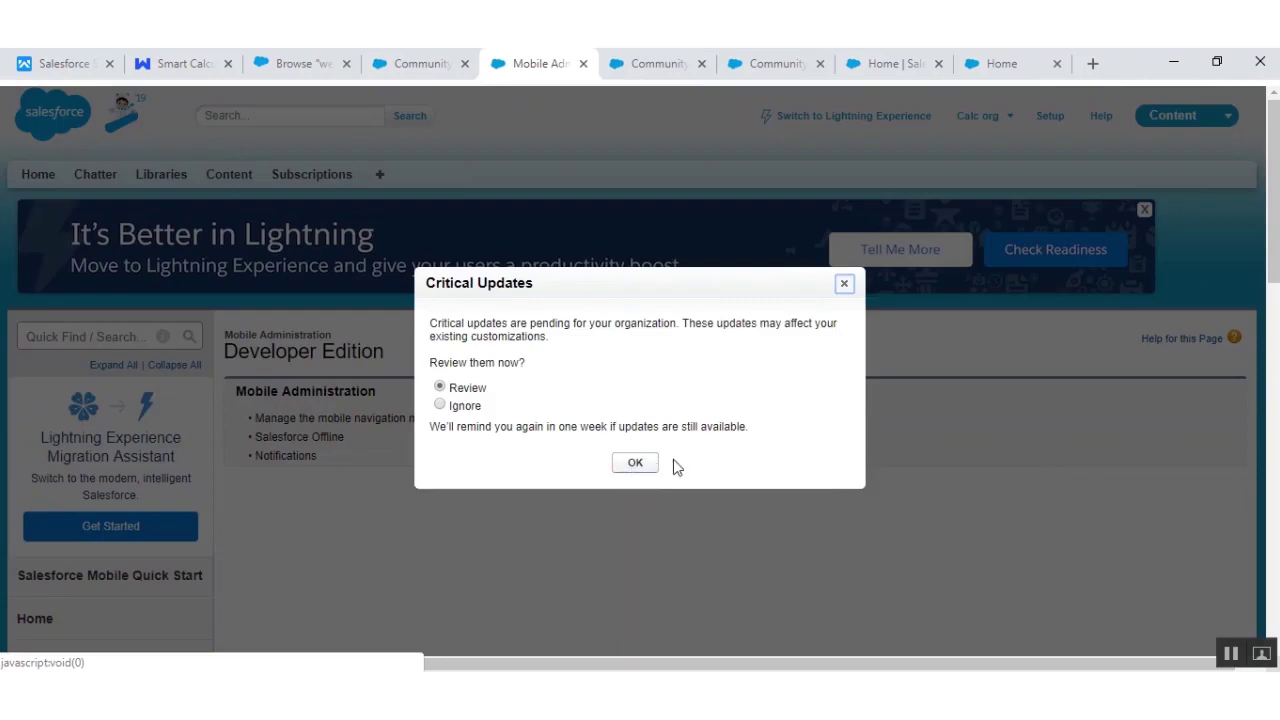
left_click(845, 284)
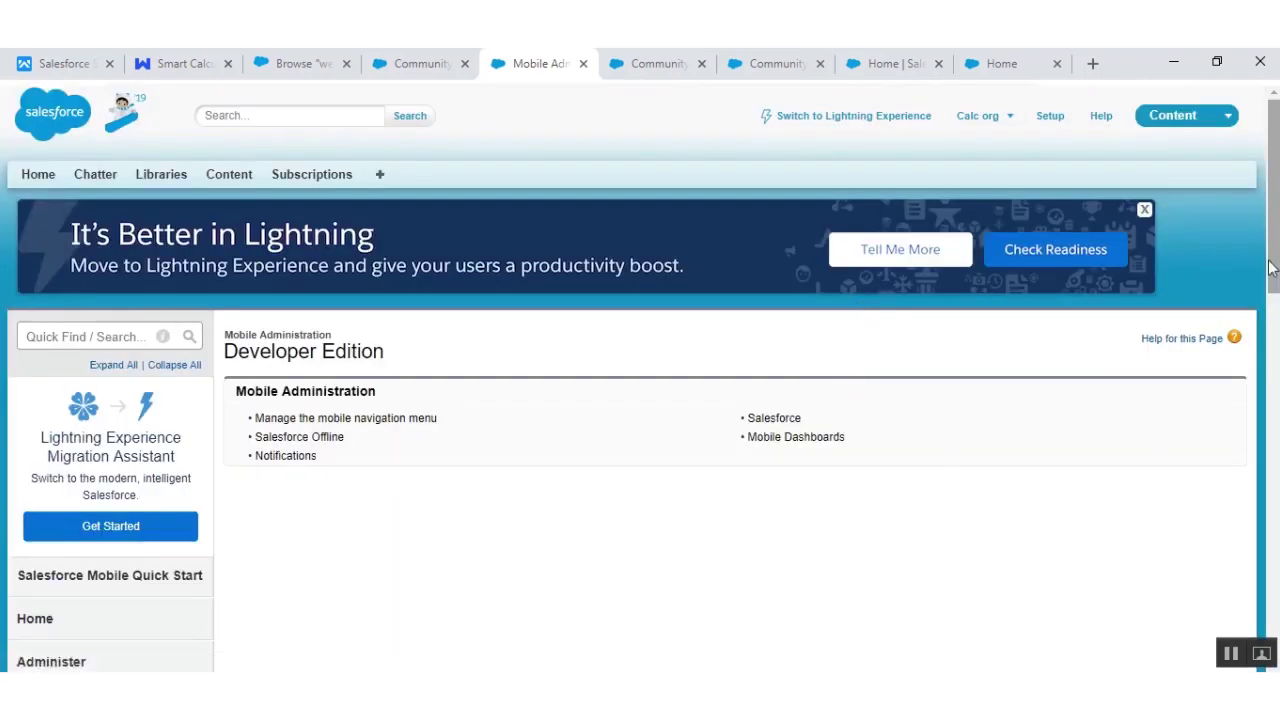
scroll(1266, 318, "down", 1)
scroll(1266, 318, "up", 1)
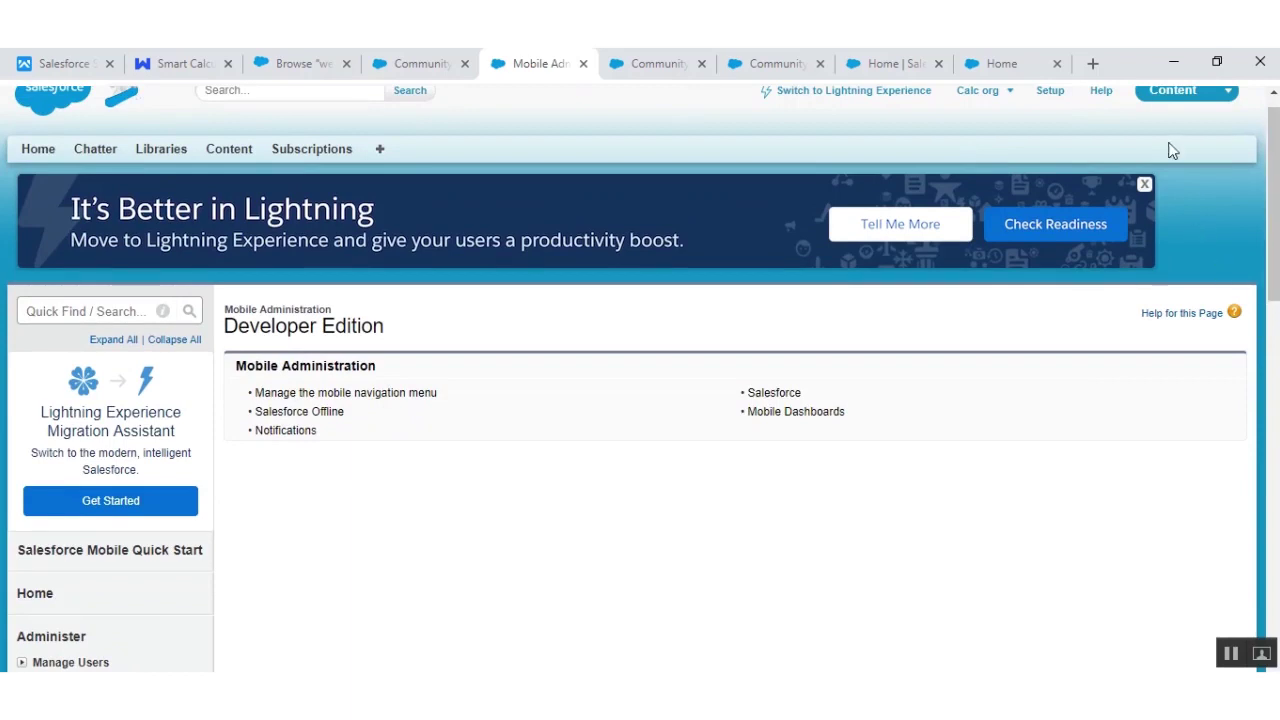
Switch to the Webkul Smart Calculator blog post and examine the Salesforce1 mobile app snapshots, installation link and support section
left_click(156, 52)
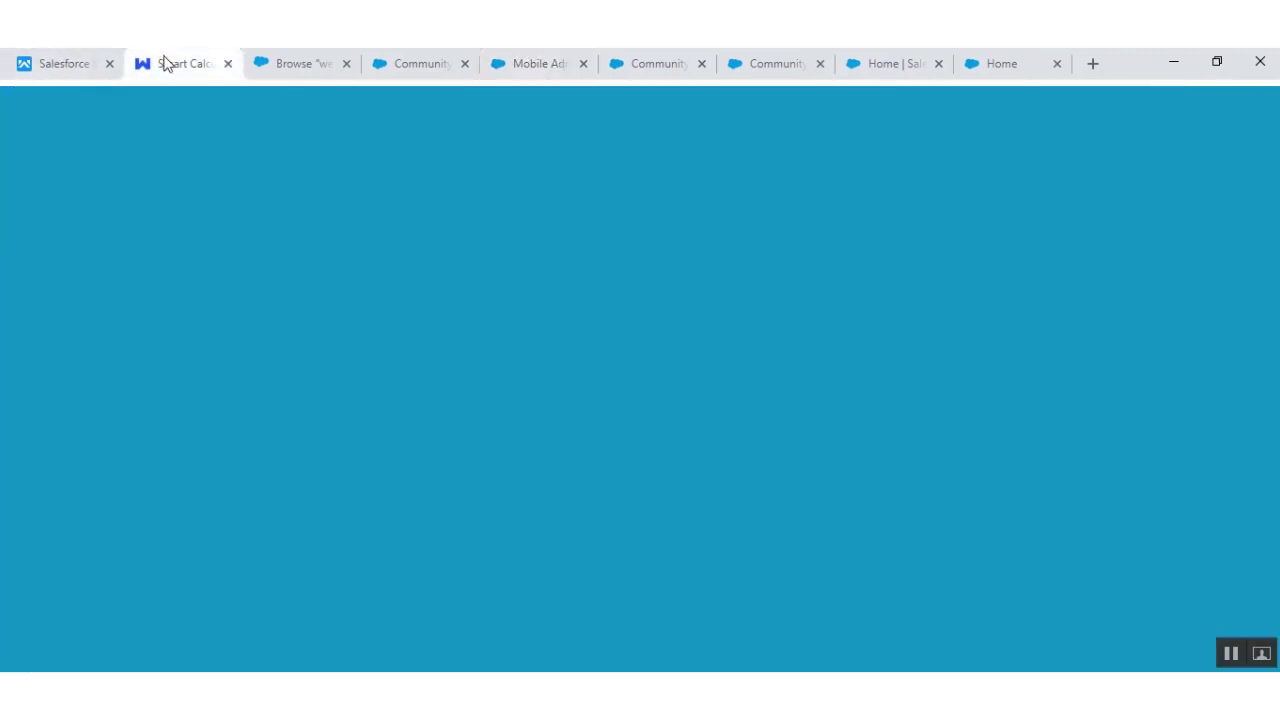
scroll(1212, 442, "up", 15)
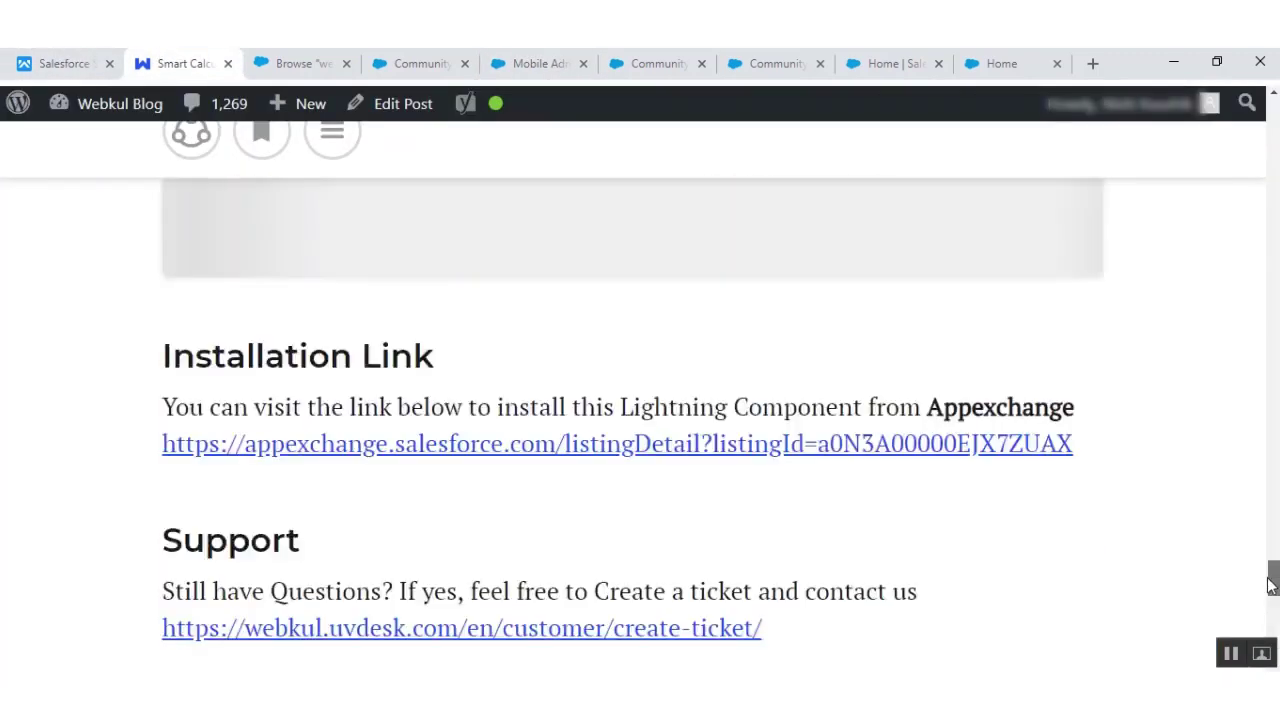
scroll(1274, 543, "down", 5)
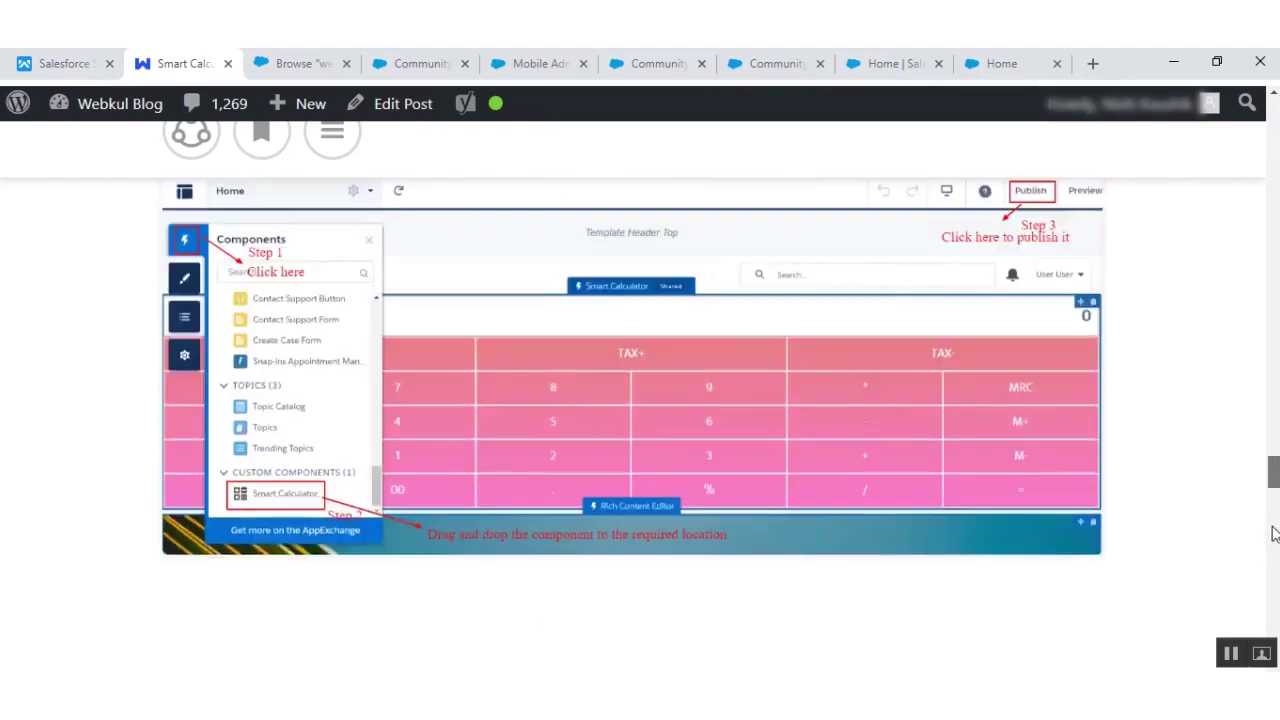
scroll(633, 424, "down", 6)
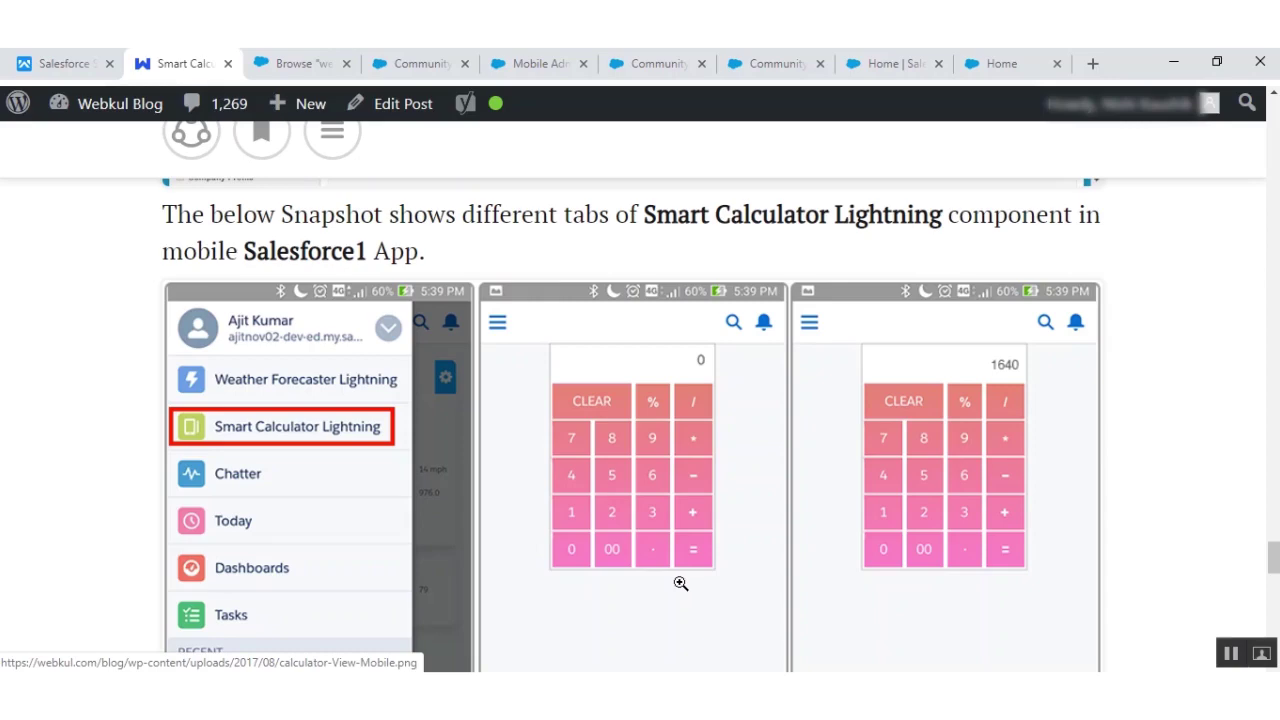
left_click_drag(1273, 557, 1273, 596)
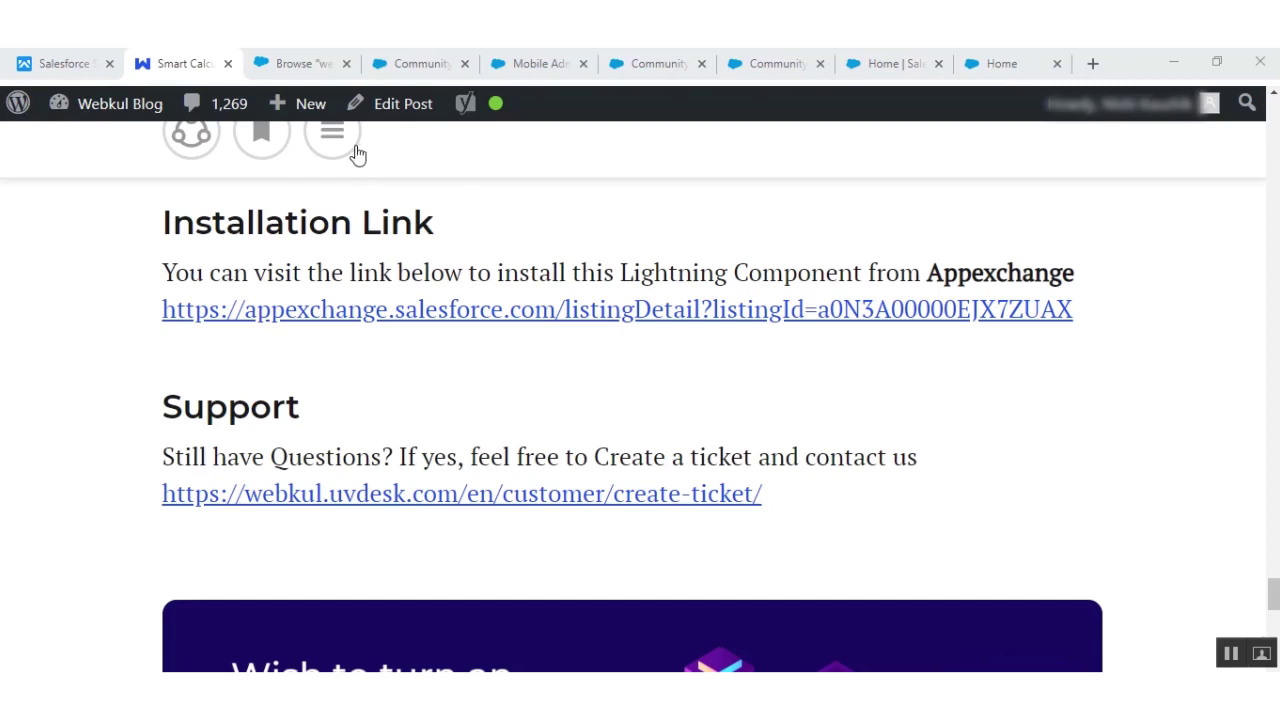
Switch to the AppExchange search results for webkul and look over the listed Webkul apps and components
left_click(295, 62)
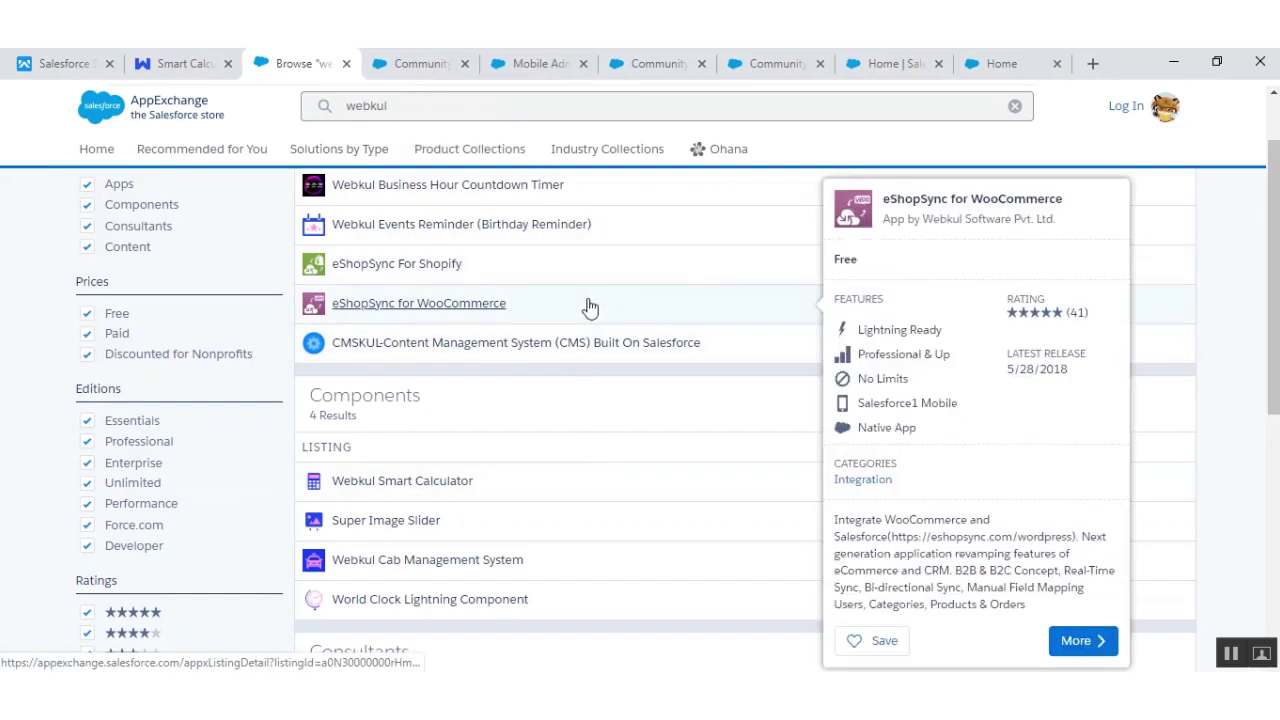
mouse_move(572, 234)
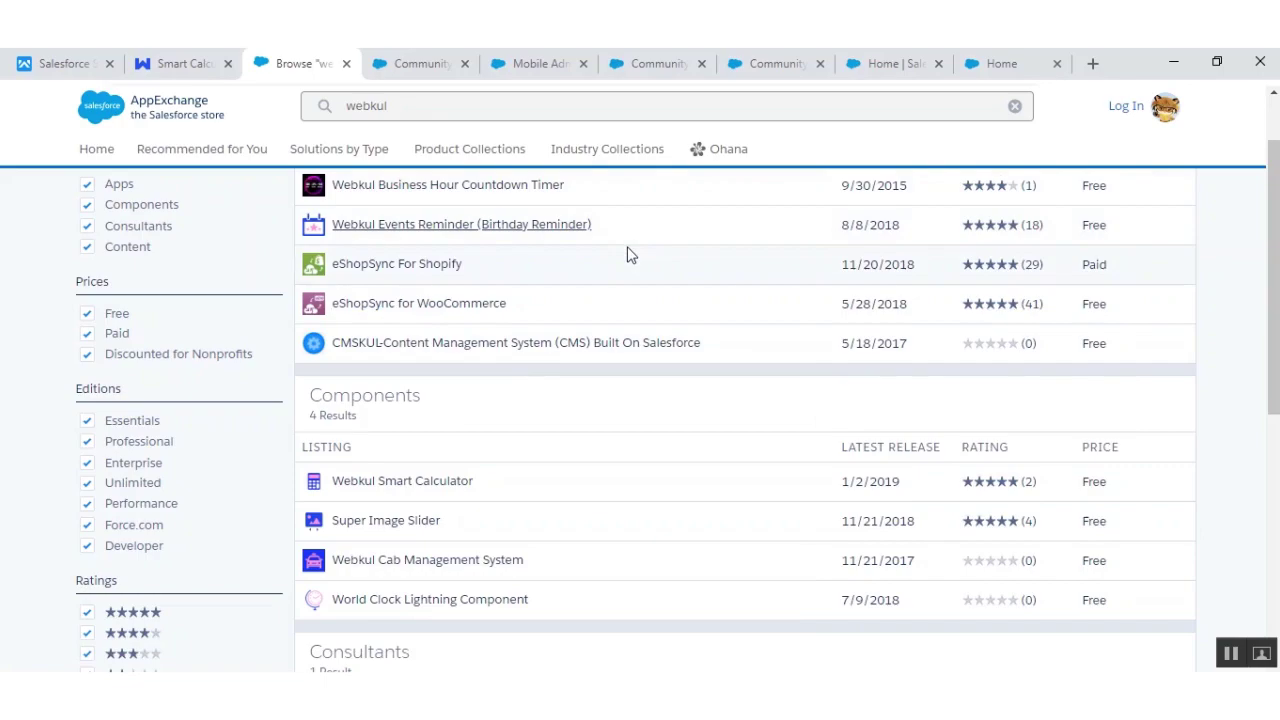
mouse_move(626, 264)
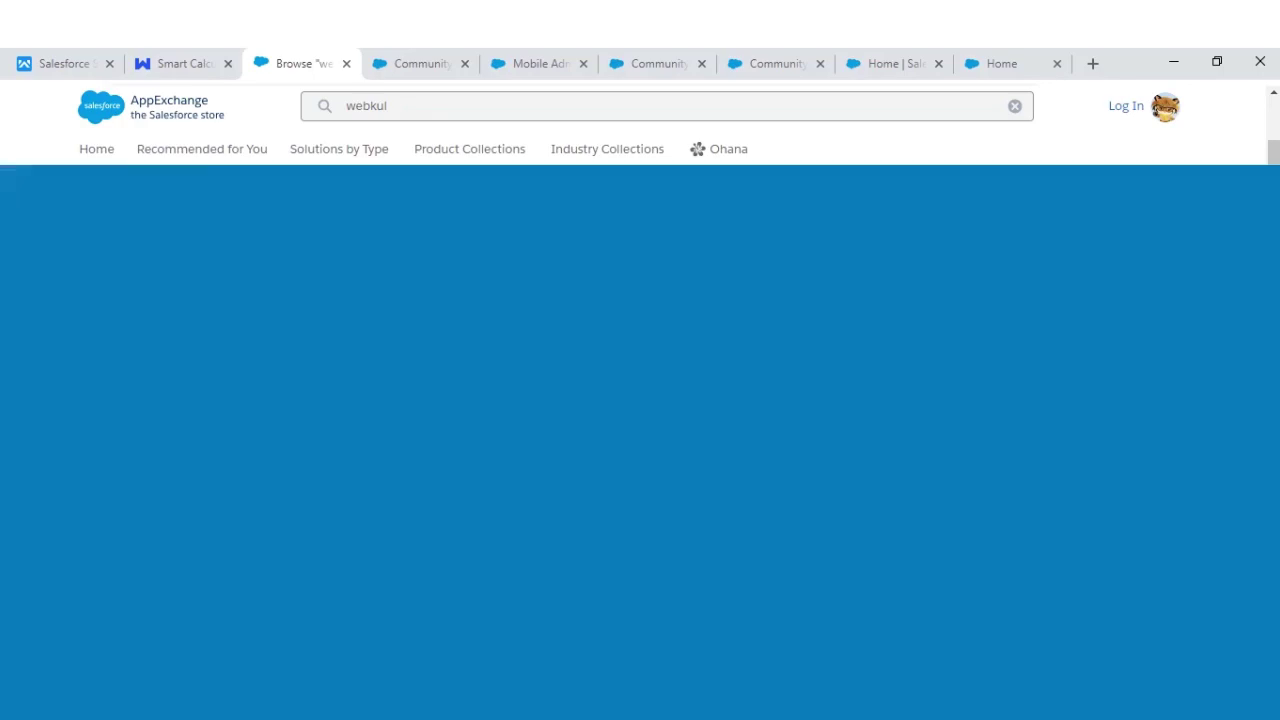